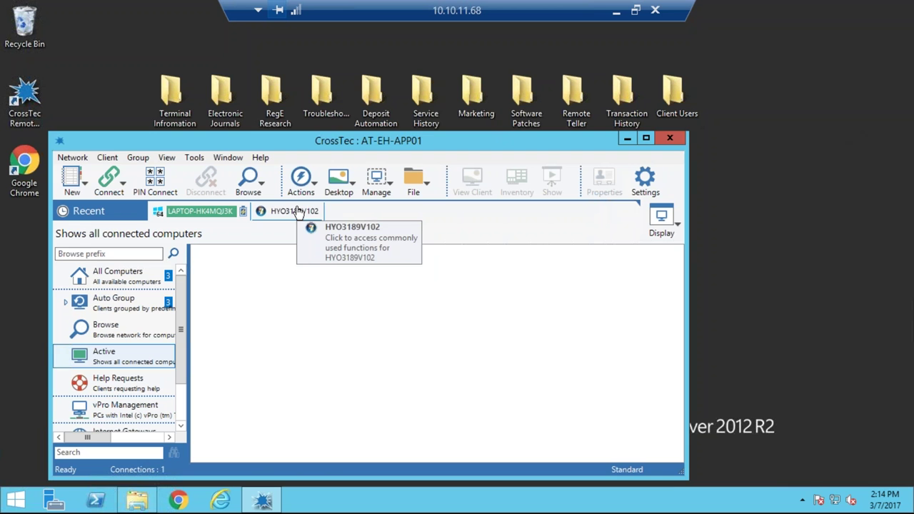
# Step: Start a View Client session on ATM HYO3189V102's full remote desktop
pyautogui.click(298, 213)
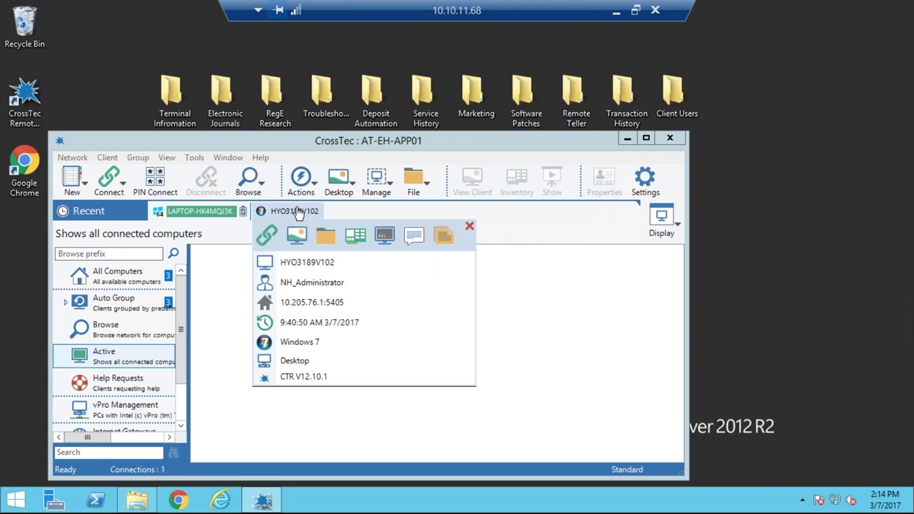
pyautogui.click(300, 237)
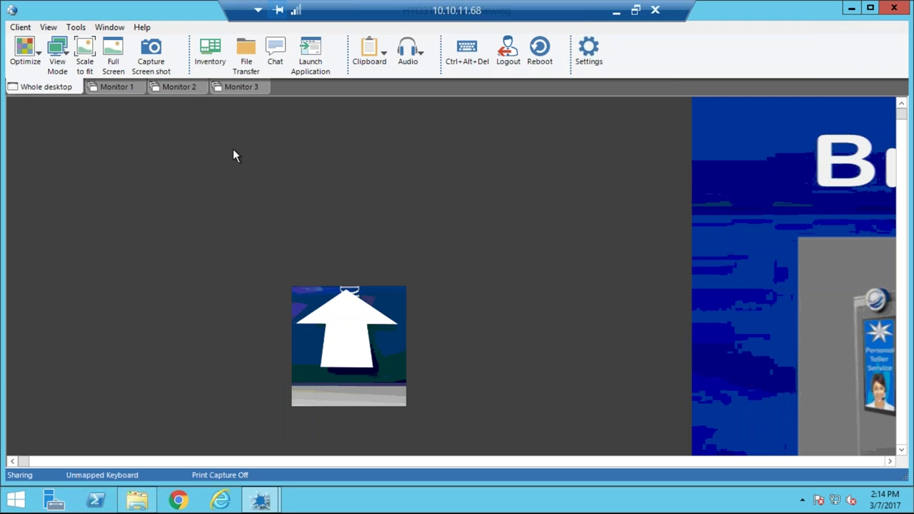
# Step: Show the ATM STATUS monitor scaled to fit, then the card-insert screen on Monitor 2
pyautogui.click(230, 95)
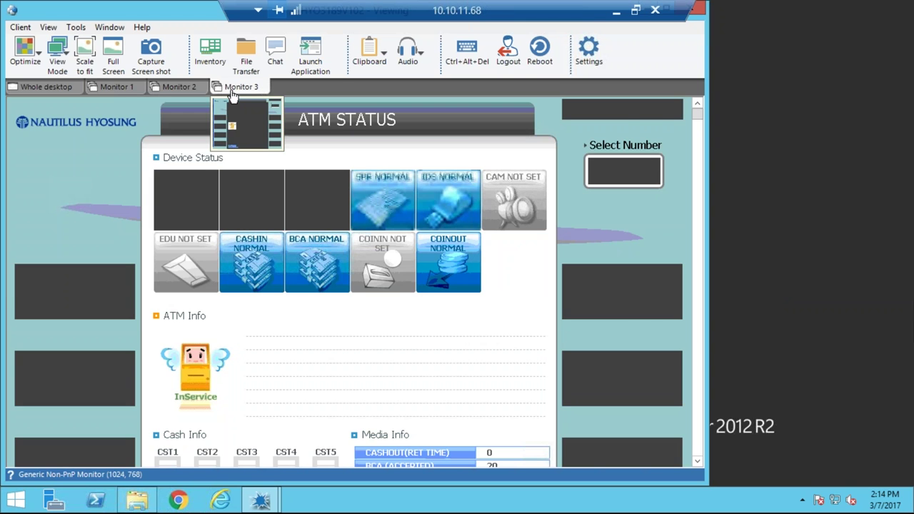
pyautogui.click(85, 47)
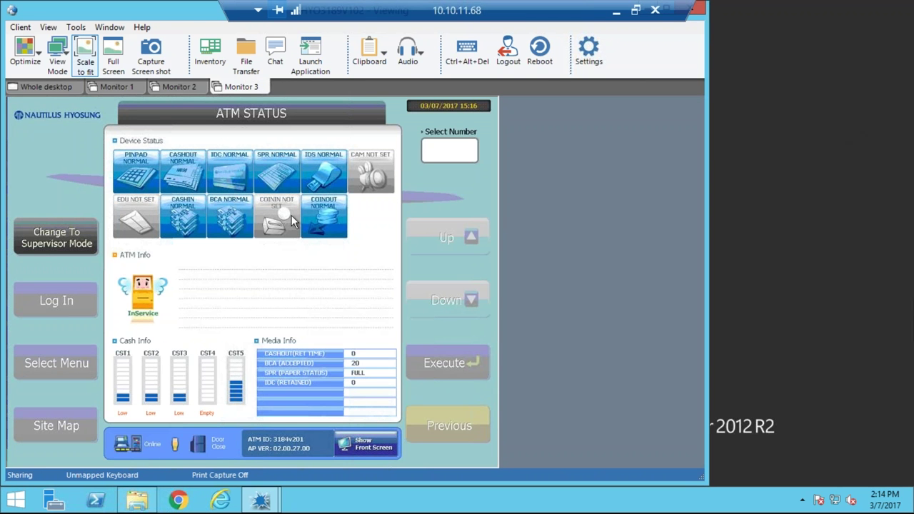
pyautogui.click(183, 87)
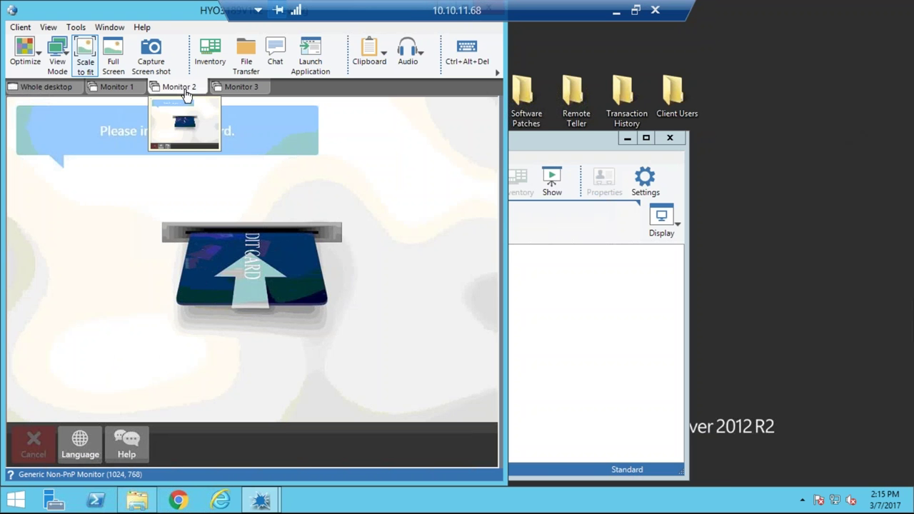
pyautogui.moveTo(120, 87)
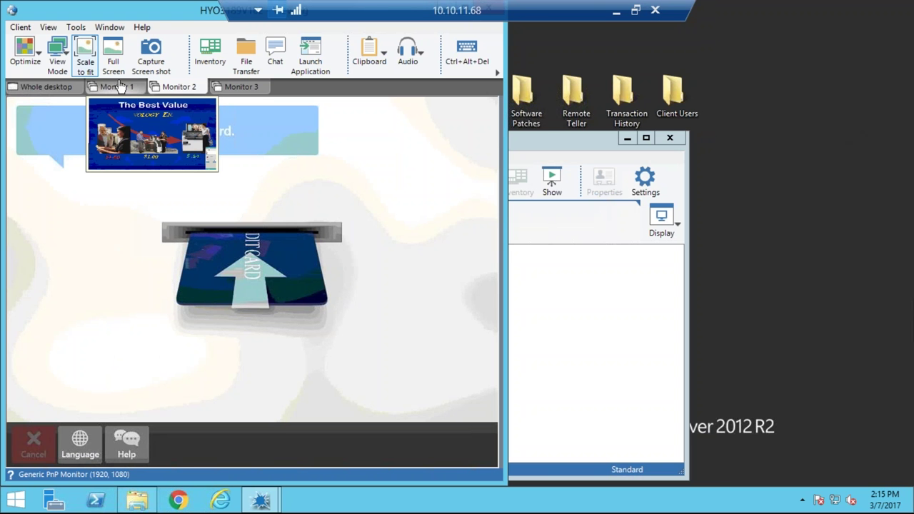
# Step: Check Monitor 1's Best Value slide, return to ATM STATUS, and switch to Supervisor mode
pyautogui.click(119, 86)
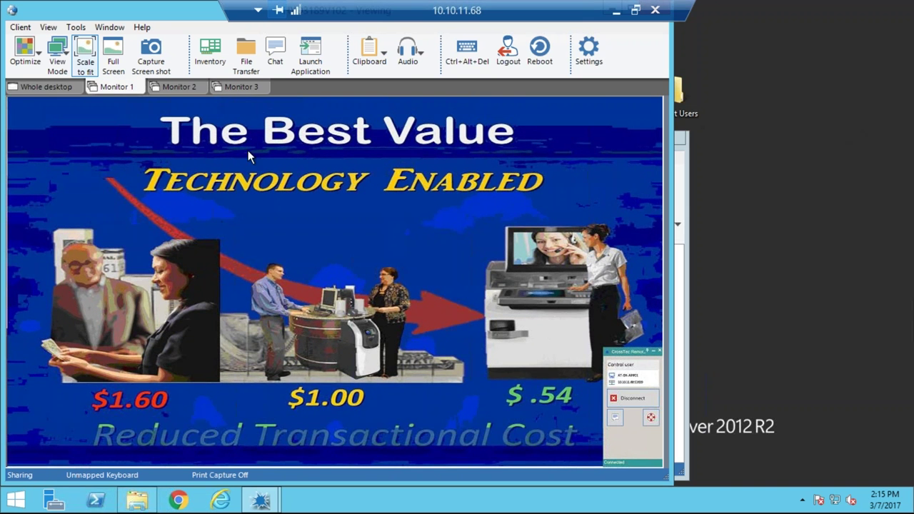
pyautogui.click(179, 87)
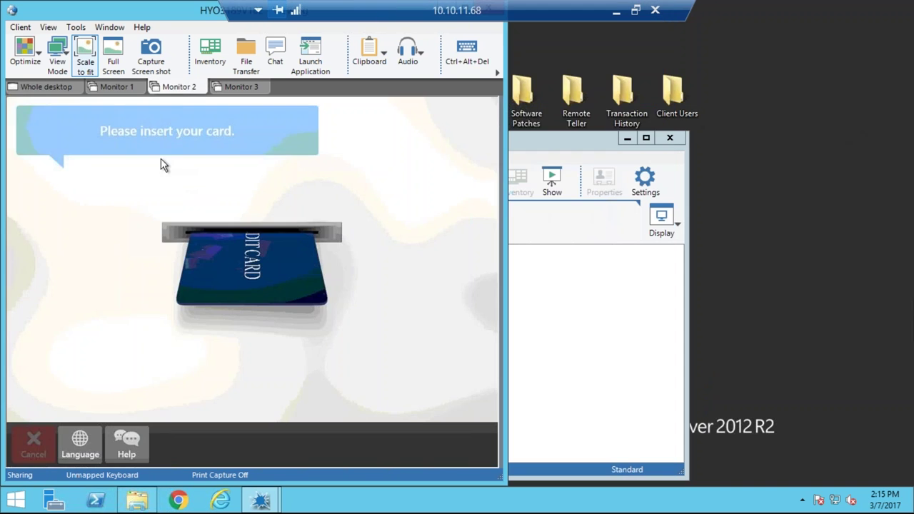
pyautogui.click(243, 88)
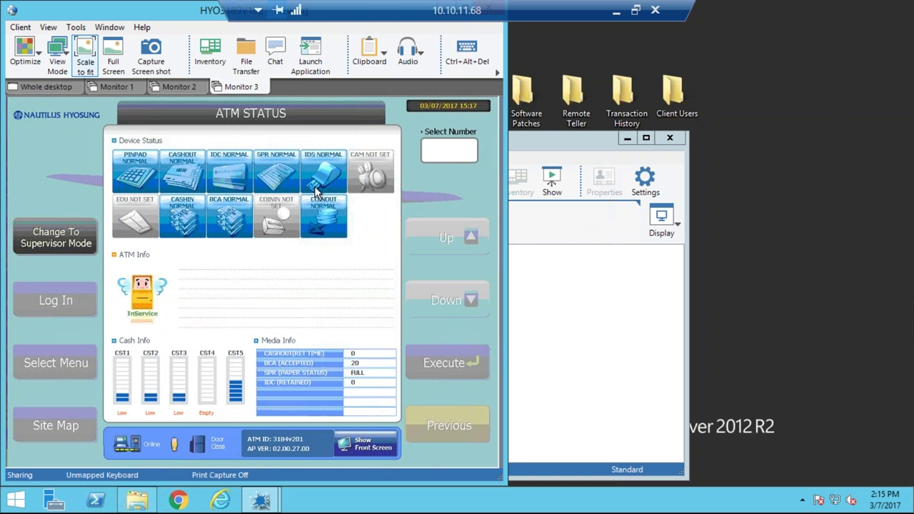
pyautogui.click(66, 242)
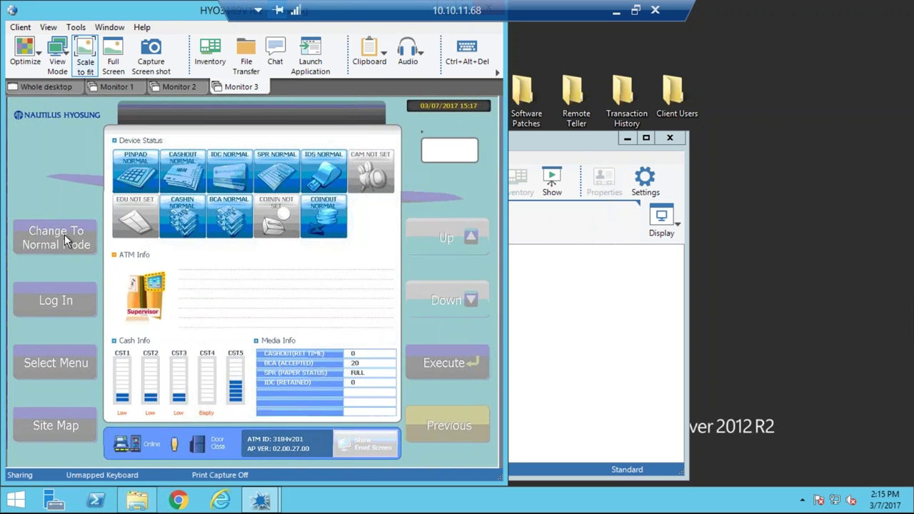
# Step: Log in to ATM supervisor mode with the keypad password and choose Diagnostics
pyautogui.click(67, 298)
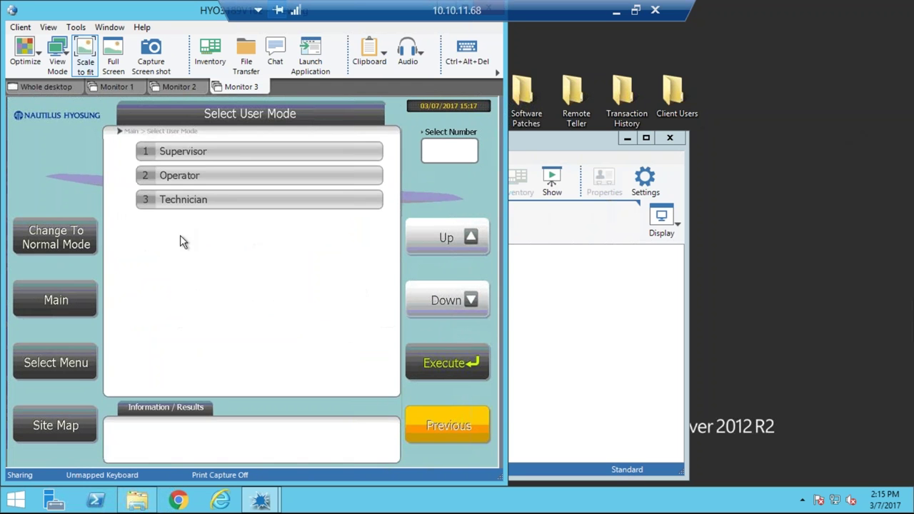
pyautogui.click(196, 153)
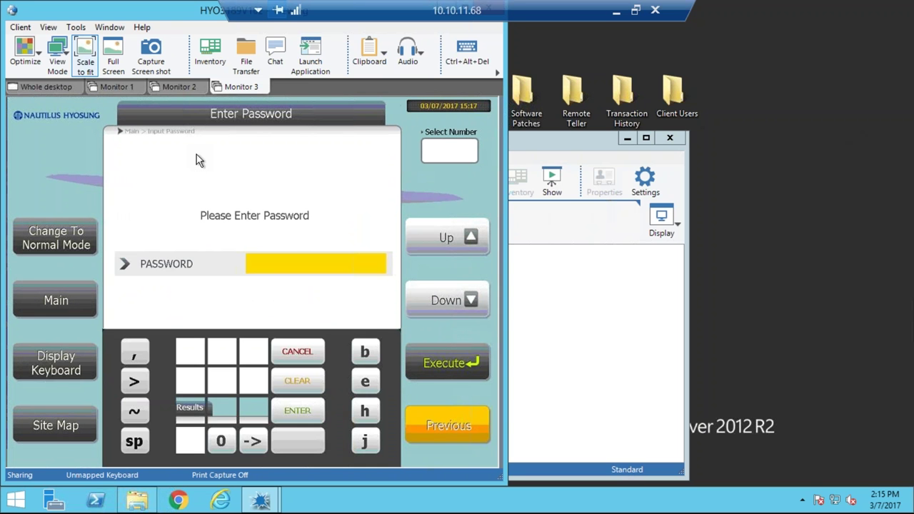
pyautogui.click(190, 352)
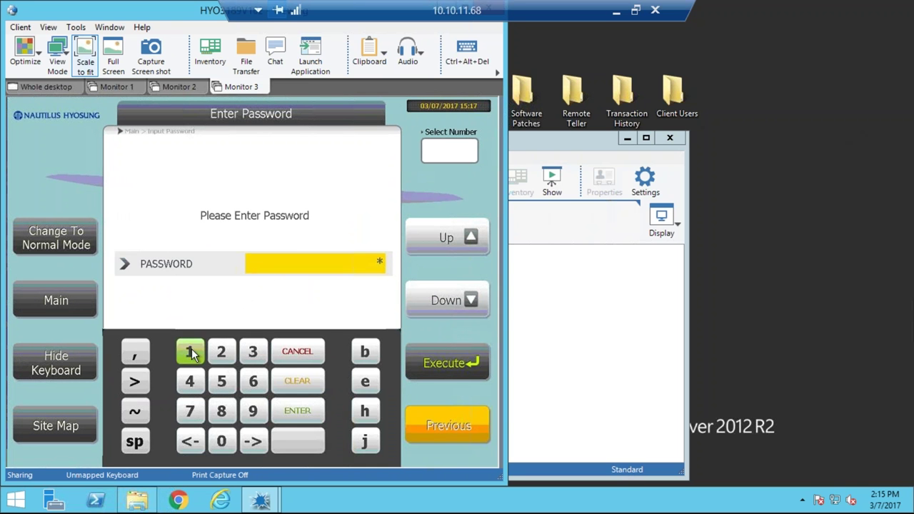
pyautogui.click(190, 352)
pyautogui.click(190, 352)
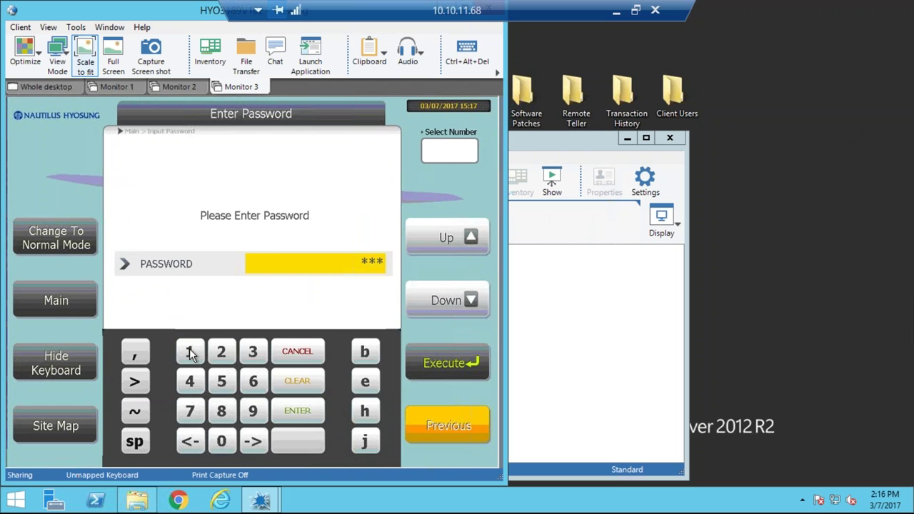
pyautogui.click(190, 352)
pyautogui.click(190, 353)
pyautogui.click(190, 353)
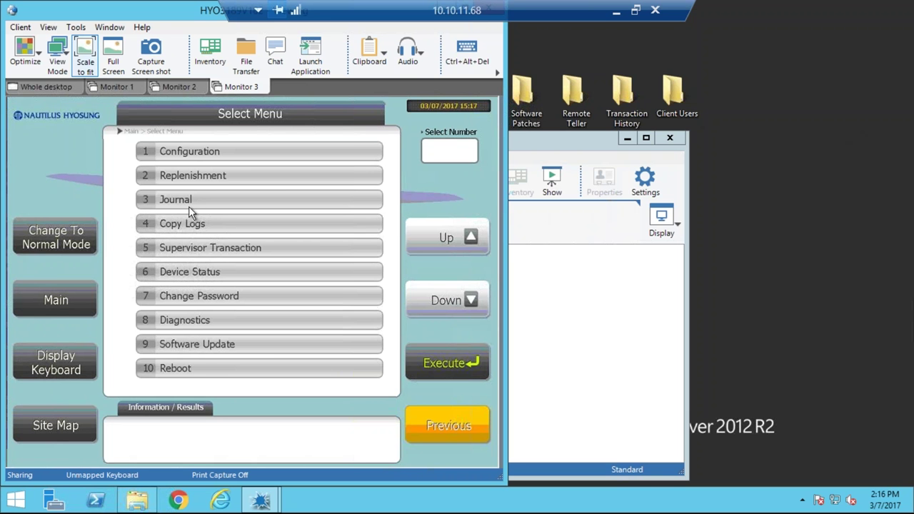
pyautogui.click(202, 321)
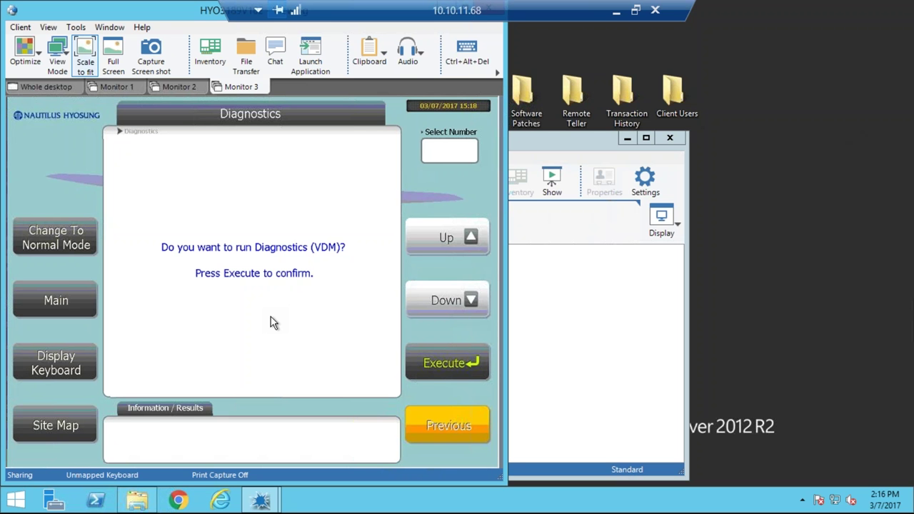
# Step: Confirm Execute to run the ATM's VDM diagnostics
pyautogui.click(428, 369)
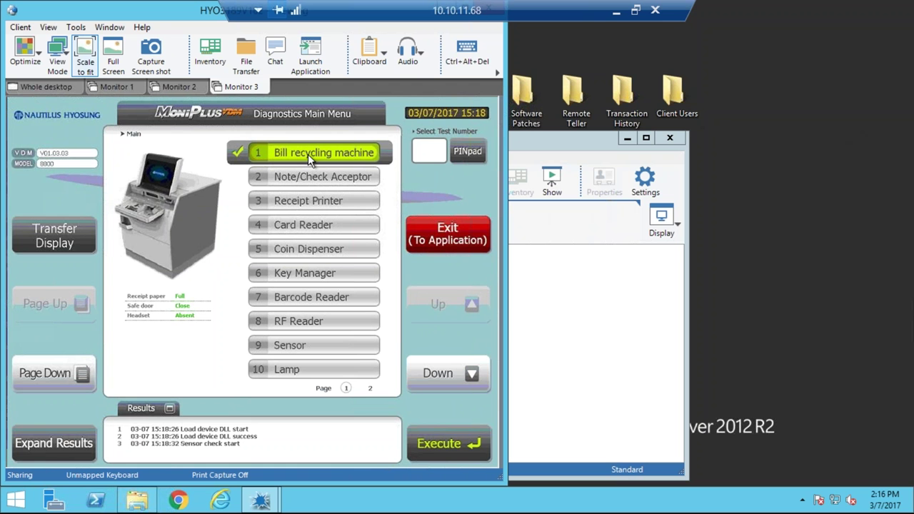
# Step: Run the Bill recycling machine's Show status test and close its status diagram
pyautogui.click(442, 445)
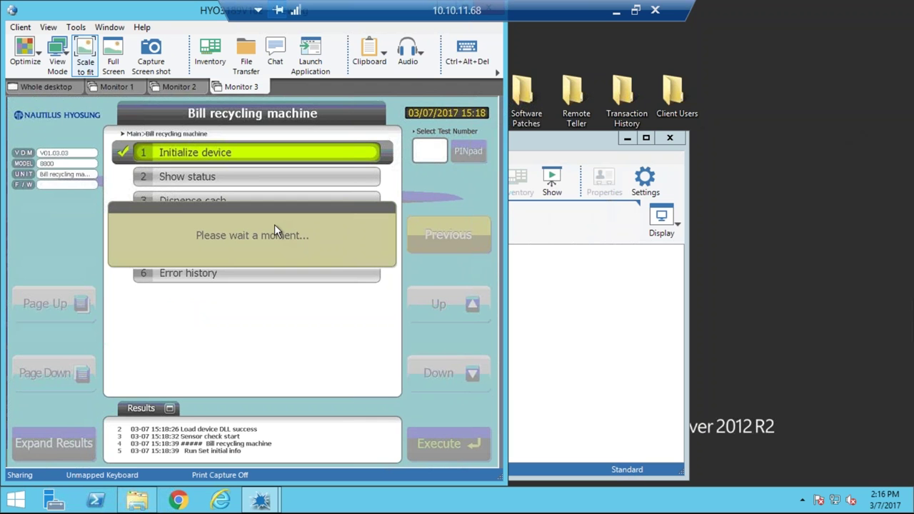
pyautogui.click(255, 177)
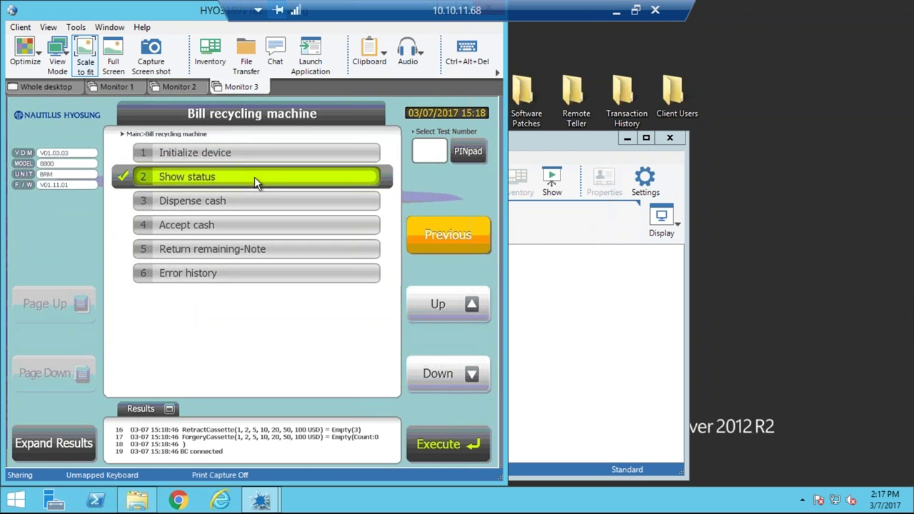
pyautogui.click(447, 438)
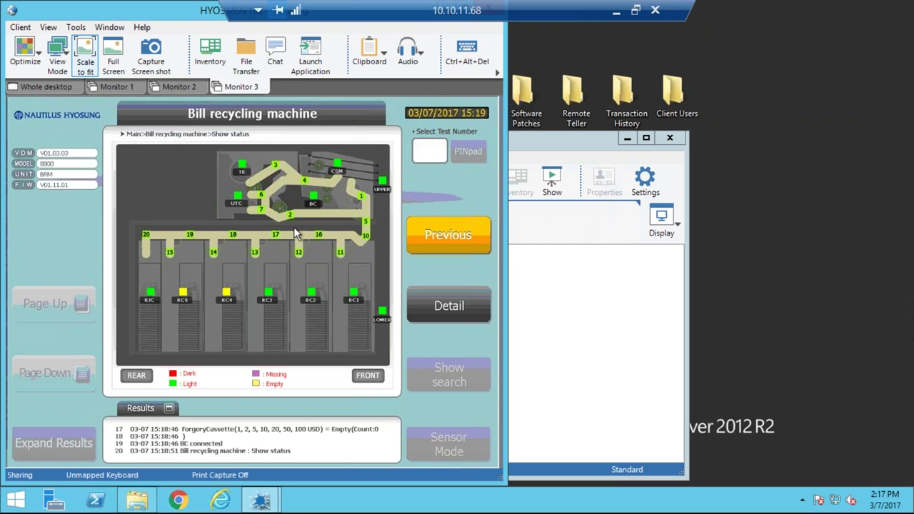
pyautogui.click(435, 239)
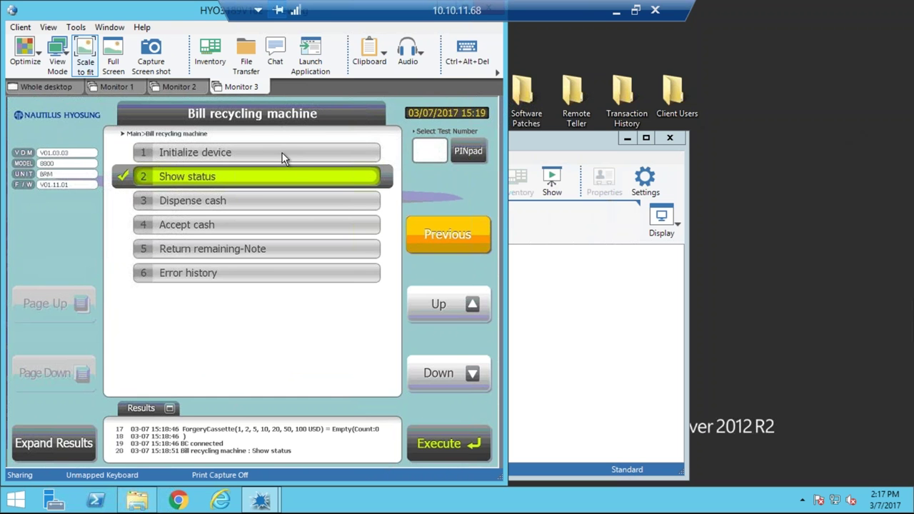
# Step: Select Initialize device, return to the main menu, and exit diagnostics to the application
pyautogui.click(282, 153)
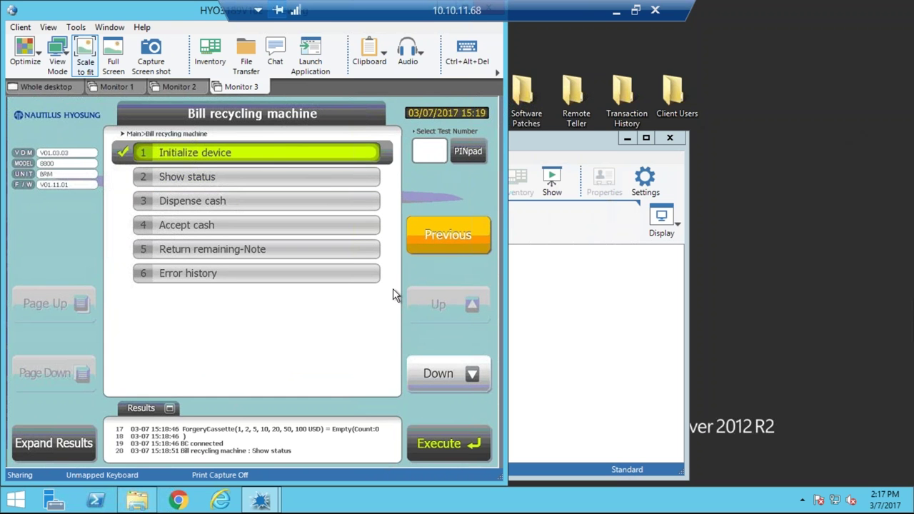
pyautogui.click(437, 247)
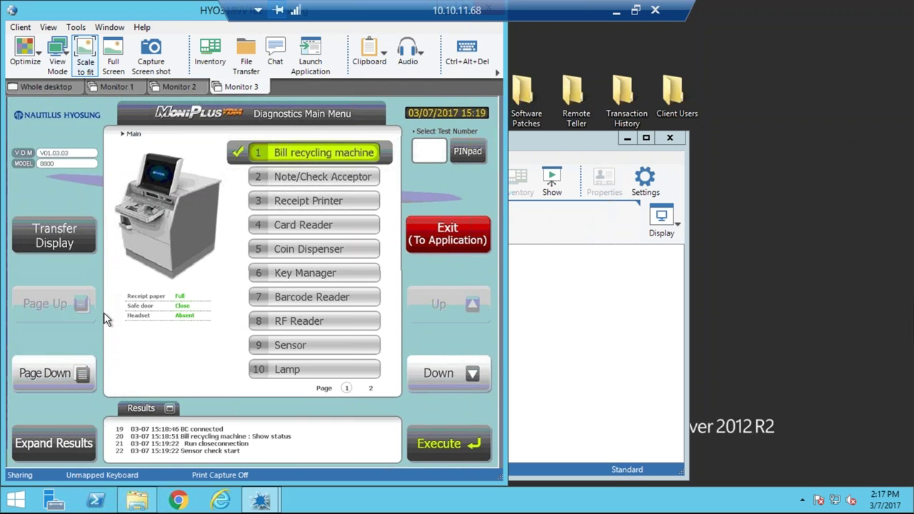
pyautogui.click(441, 242)
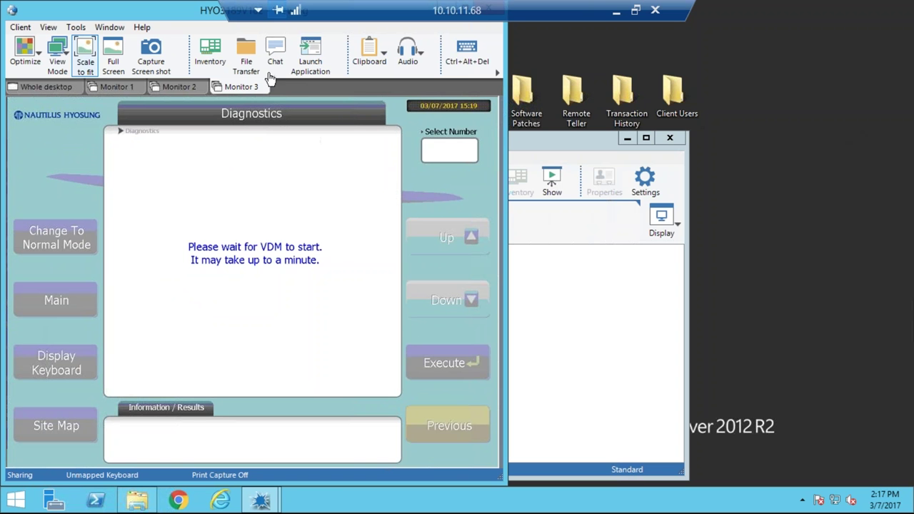
# Step: Open the ATM's Inventory and review its installed software and hot fixes
pyautogui.click(207, 56)
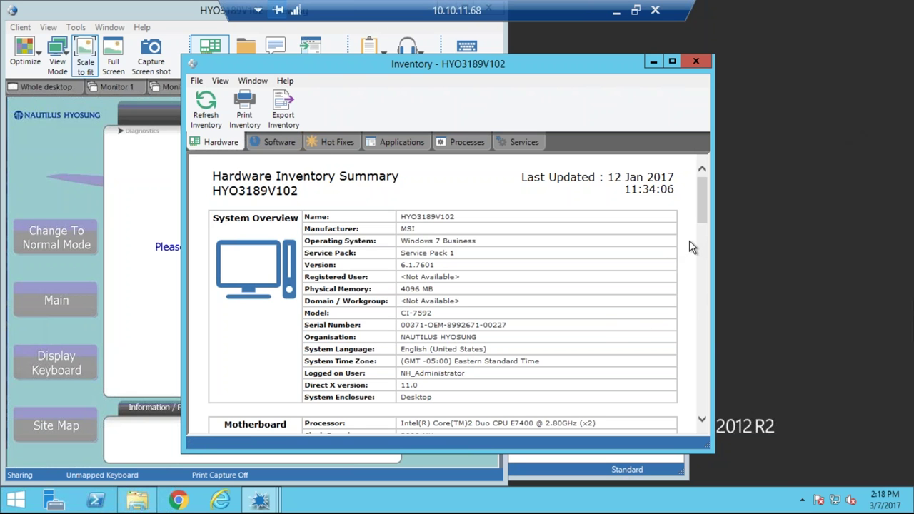
pyautogui.moveTo(700, 210)
pyautogui.mouseDown()
pyautogui.moveTo(711, 296)
pyautogui.moveTo(702, 214)
pyautogui.mouseUp()
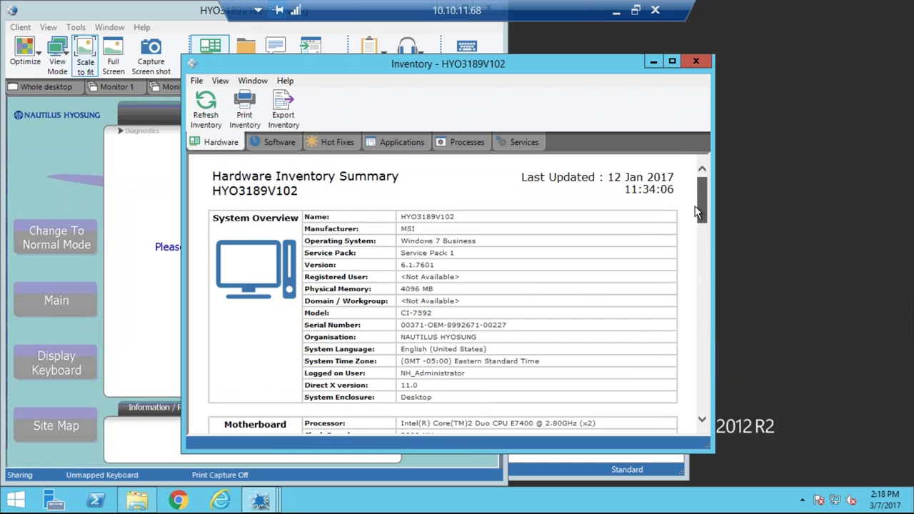
pyautogui.click(279, 143)
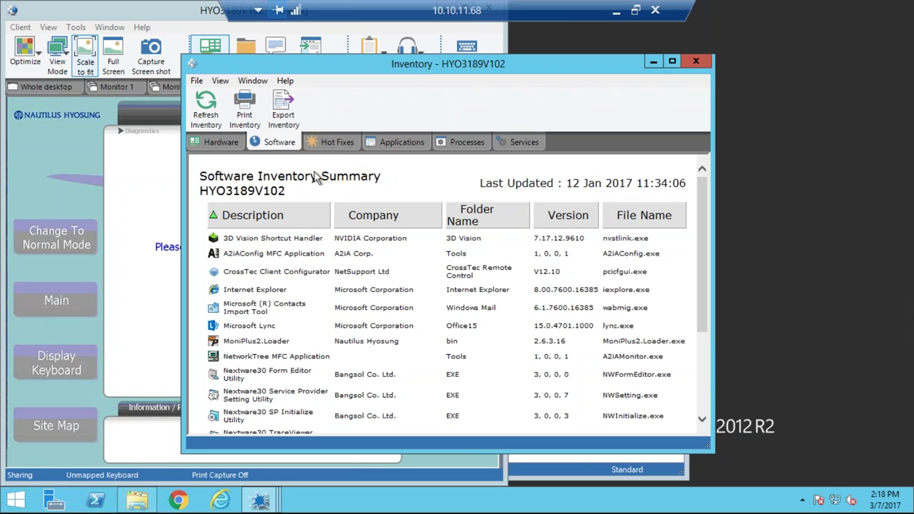
pyautogui.click(337, 145)
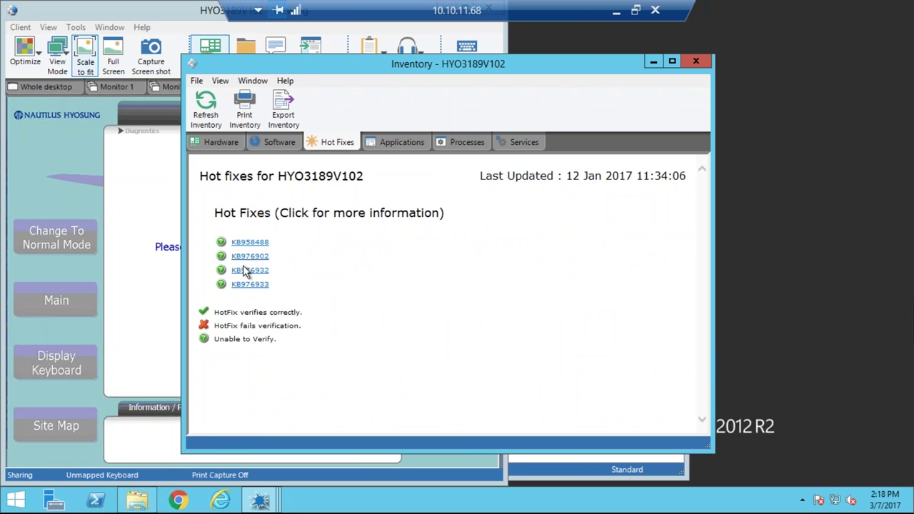
# Step: Review running applications, processes and services, return to the hardware summary, and close Inventory
pyautogui.click(393, 147)
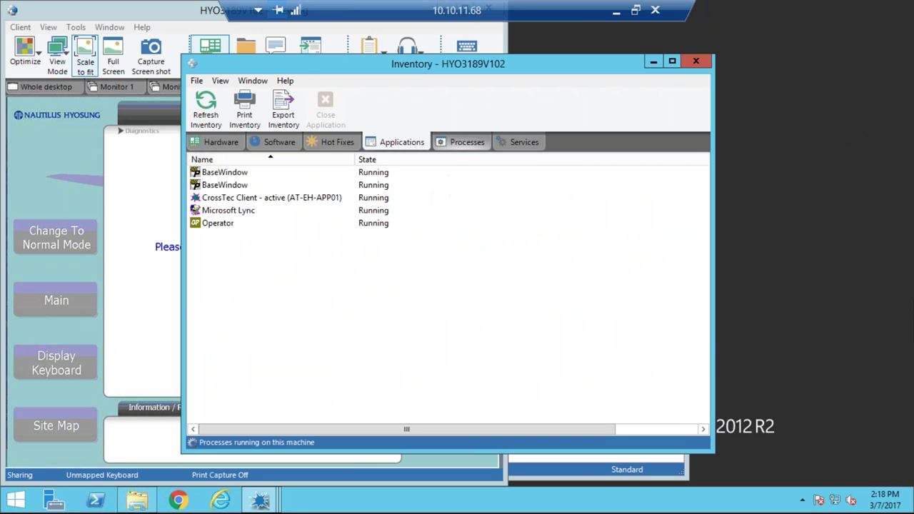
pyautogui.click(455, 149)
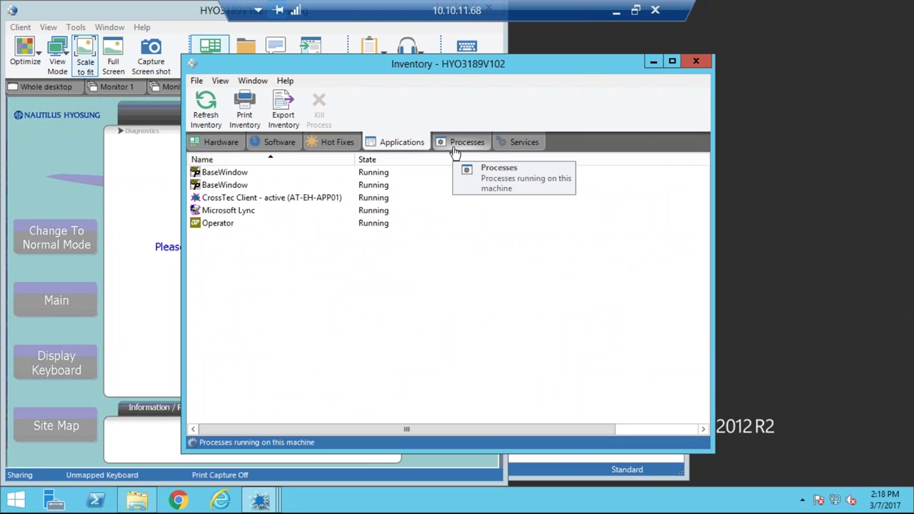
pyautogui.click(532, 147)
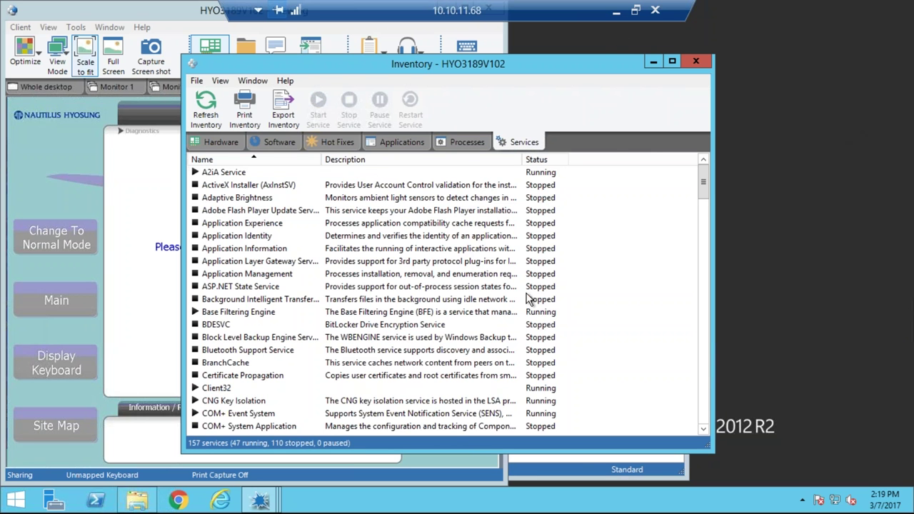
pyautogui.click(233, 151)
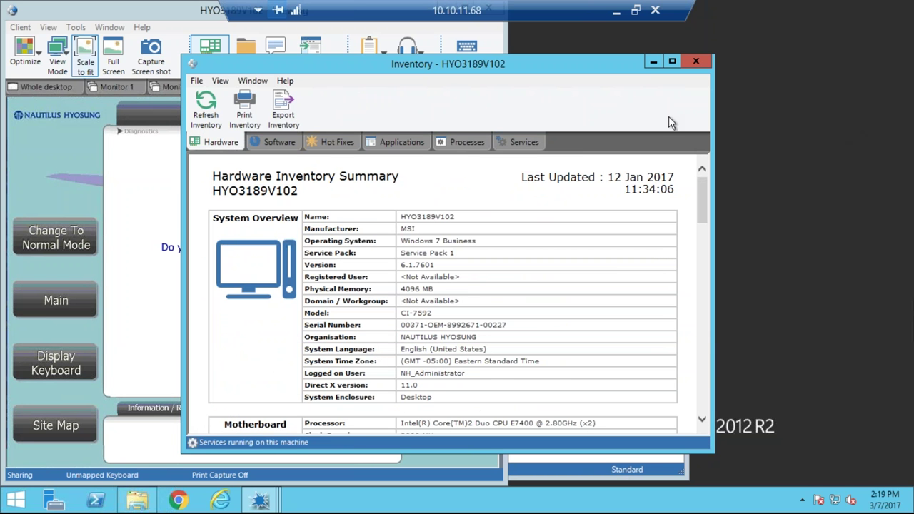
pyautogui.click(695, 62)
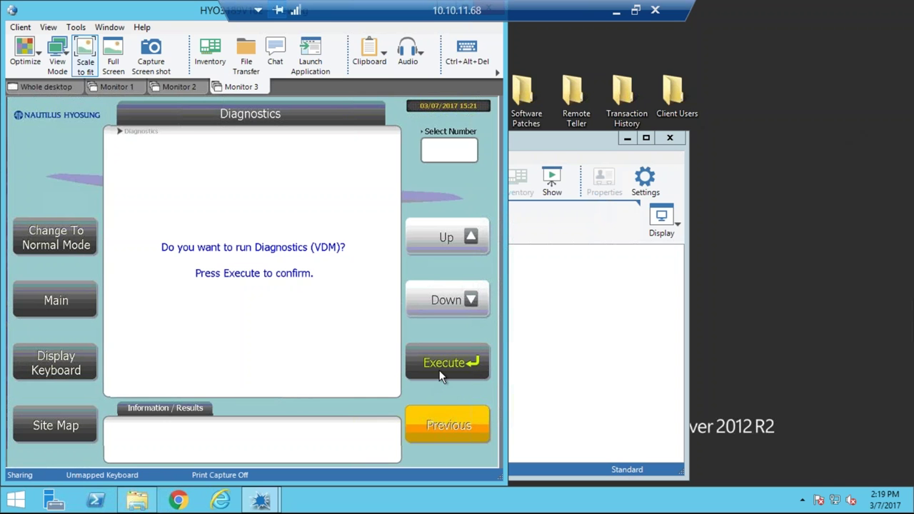
# Step: Back out via Previous and Main, switch the ATM to Normal mode, and start File Transfer
pyautogui.click(436, 422)
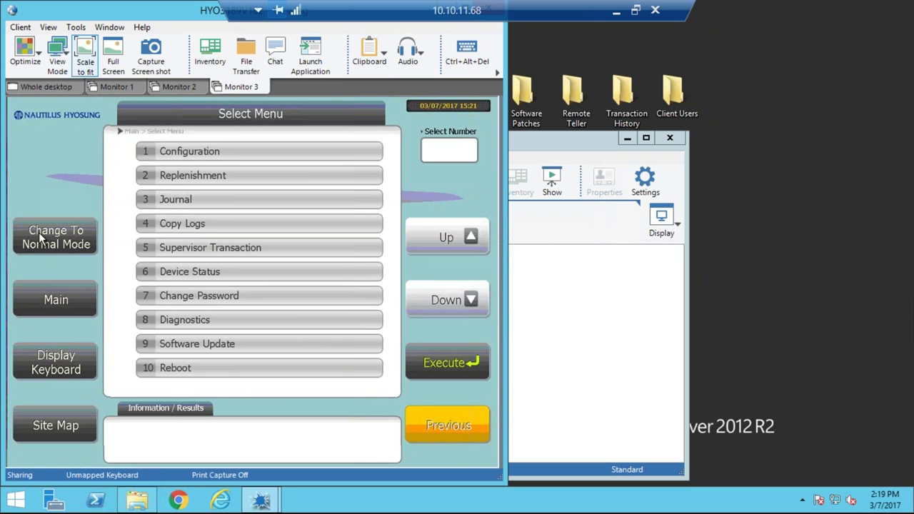
pyautogui.click(41, 289)
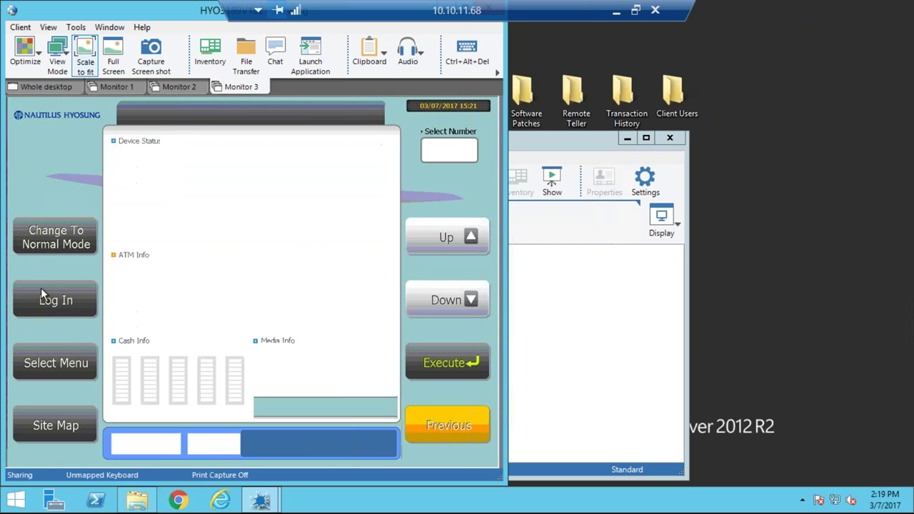
pyautogui.click(47, 249)
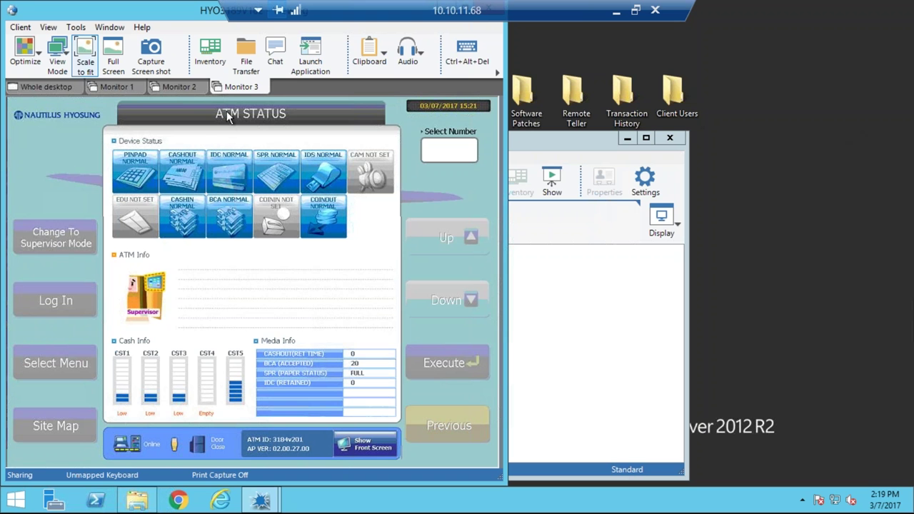
pyautogui.click(245, 57)
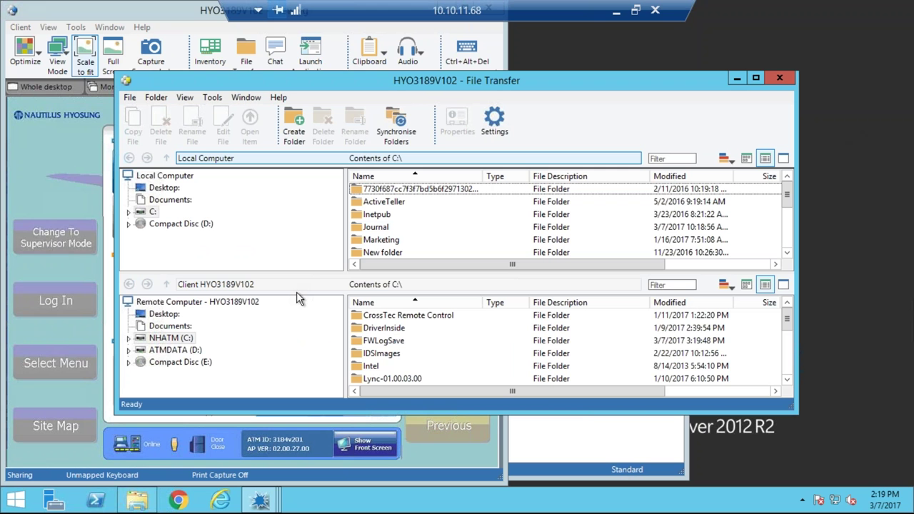
# Step: Open the ATM's D:\EJournal beside local C:\Journal and select ej_3184v201_20170122
pyautogui.click(193, 352)
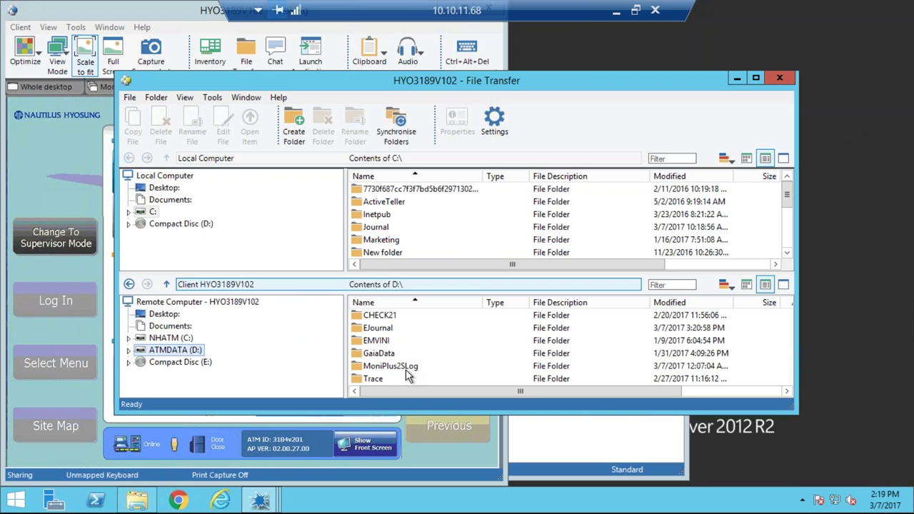
pyautogui.click(365, 341)
pyautogui.click(359, 331)
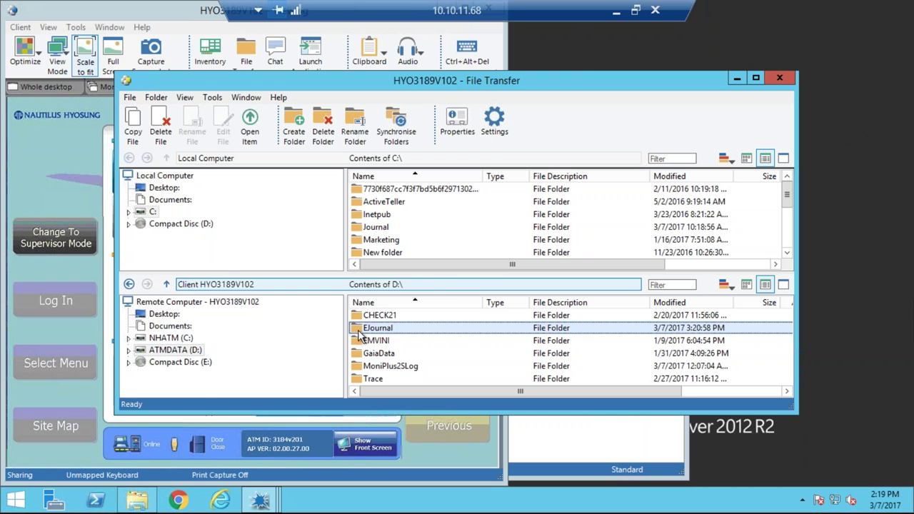
pyautogui.doubleClick(361, 330)
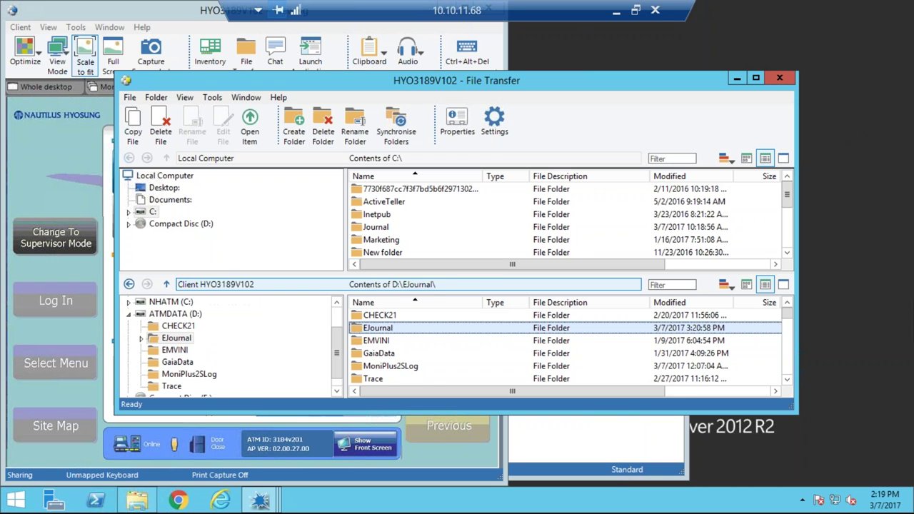
pyautogui.click(369, 228)
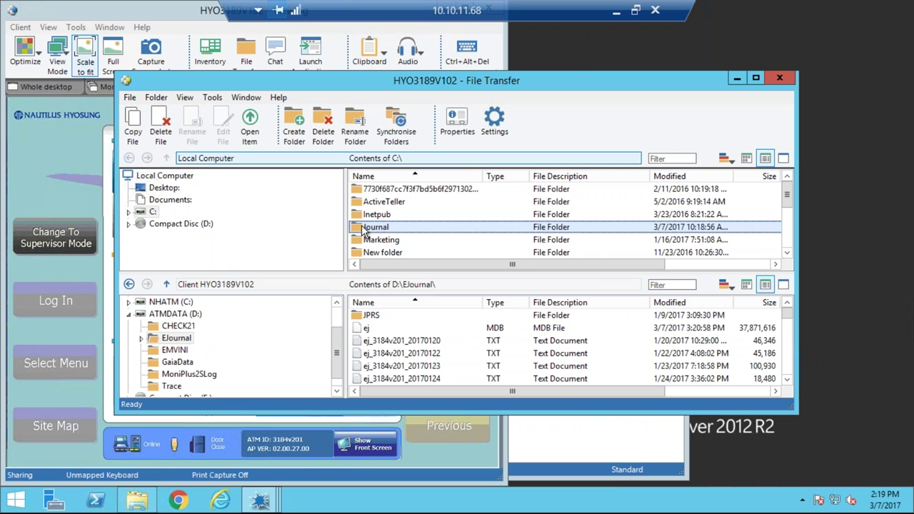
pyautogui.doubleClick(369, 227)
pyautogui.click(399, 354)
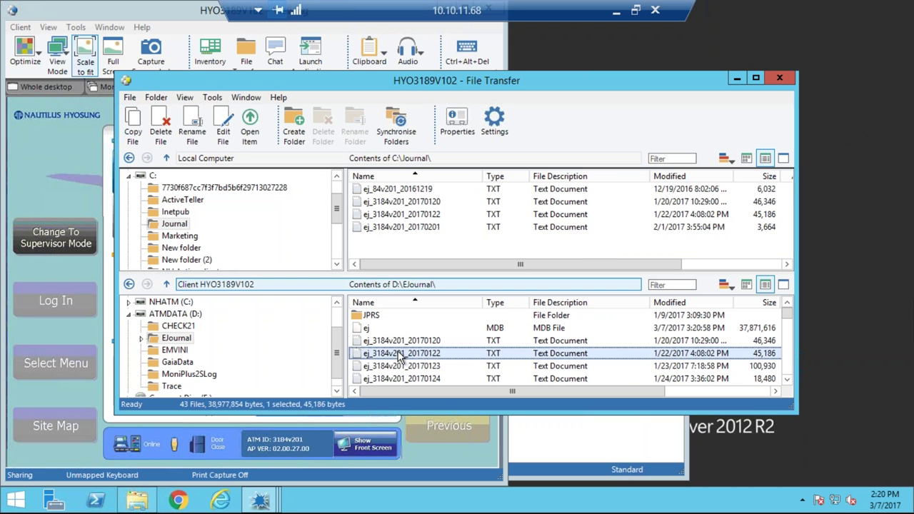
# Step: Copy ej_3184v201_20170122 into C:\Journal, confirm with Yes, and close File Transfer
pyautogui.rightClick(401, 357)
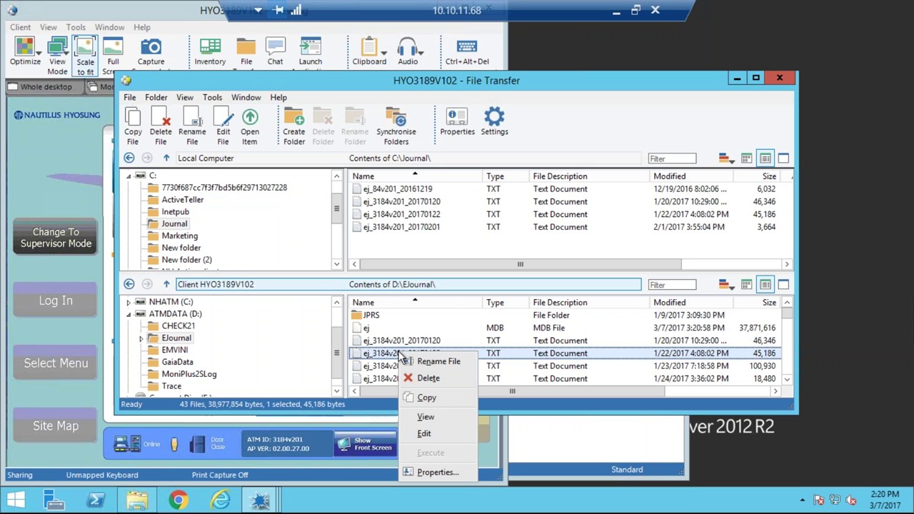
pyautogui.click(427, 399)
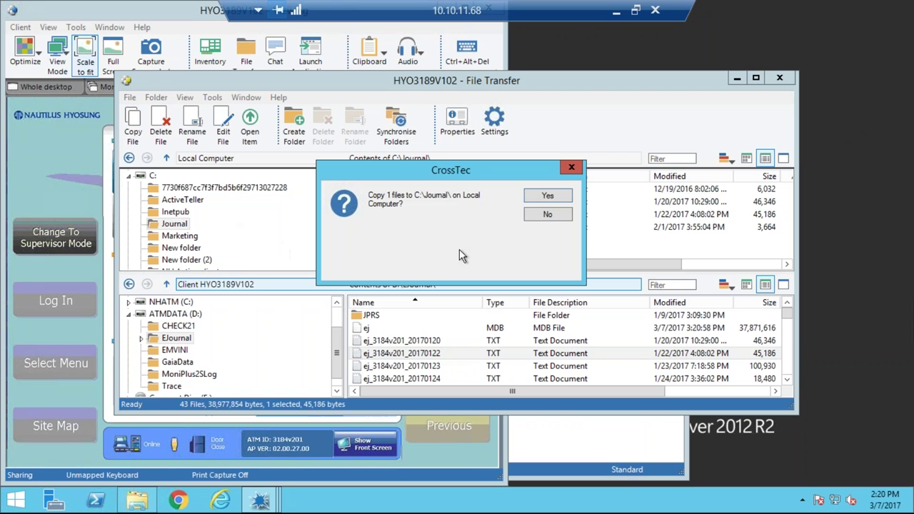
pyautogui.click(547, 197)
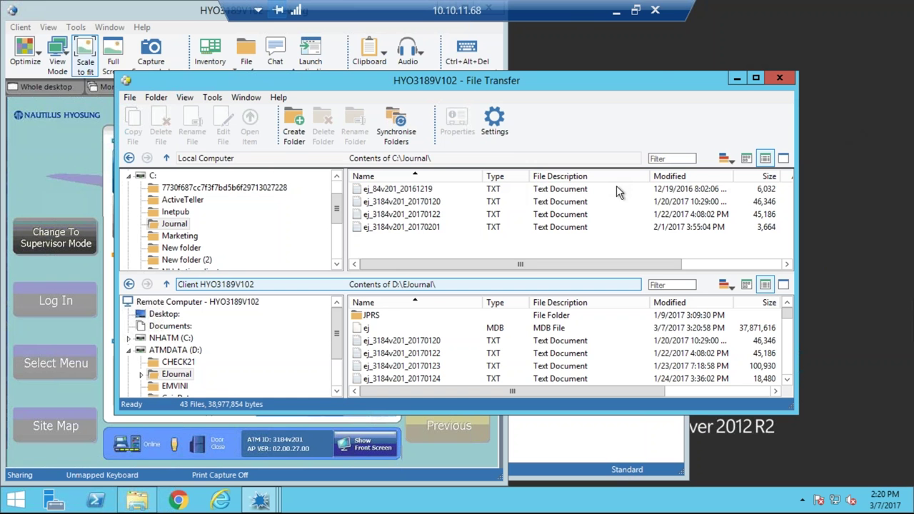
pyautogui.click(779, 77)
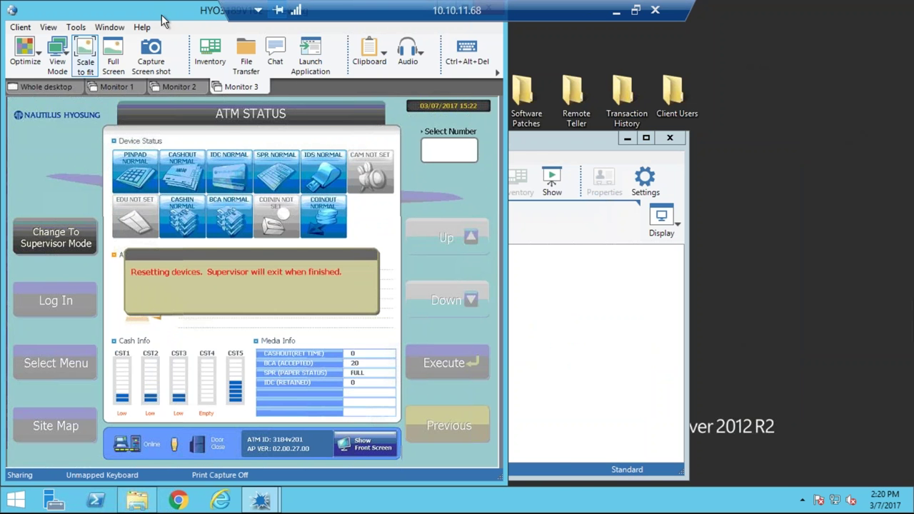
# Step: Move the ATM viewer aside and start viewing LAPTOP-HK4MQJ3K's ActiveTeller screen
pyautogui.moveTo(163, 14); pyautogui.dragTo(543, 38)
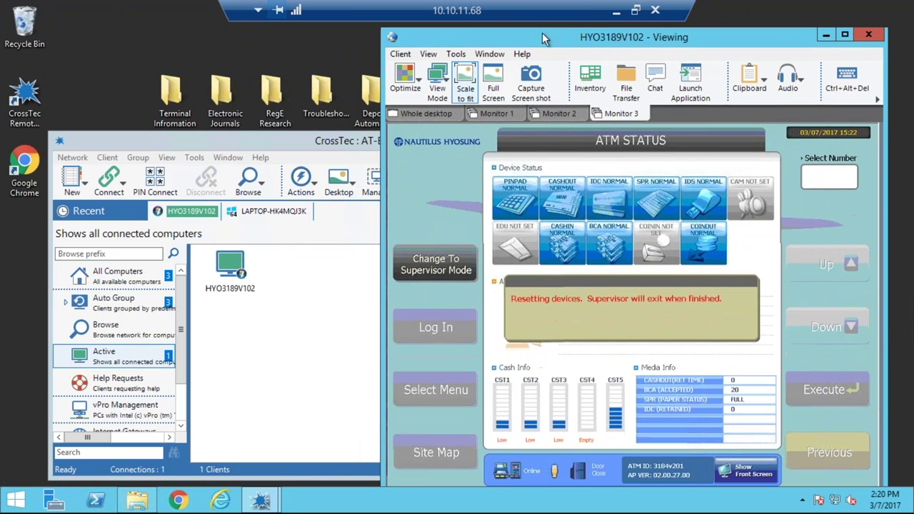
pyautogui.click(269, 215)
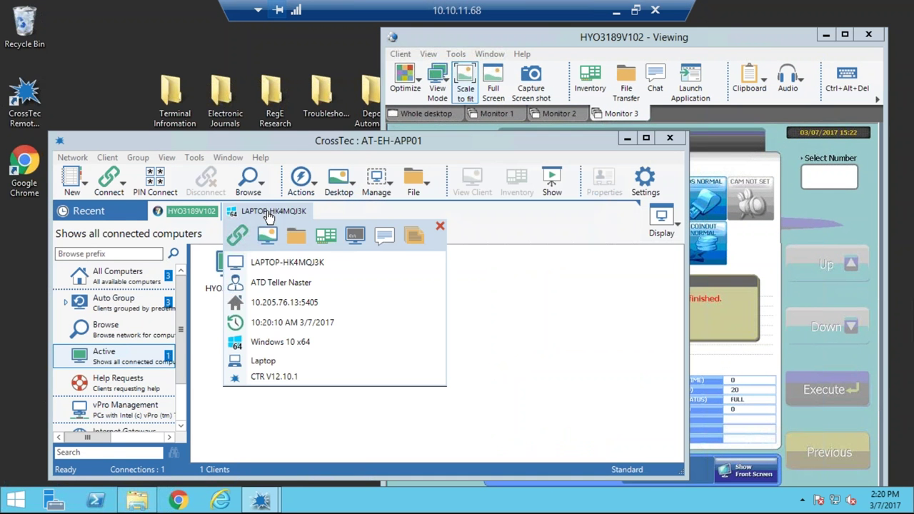
pyautogui.click(267, 235)
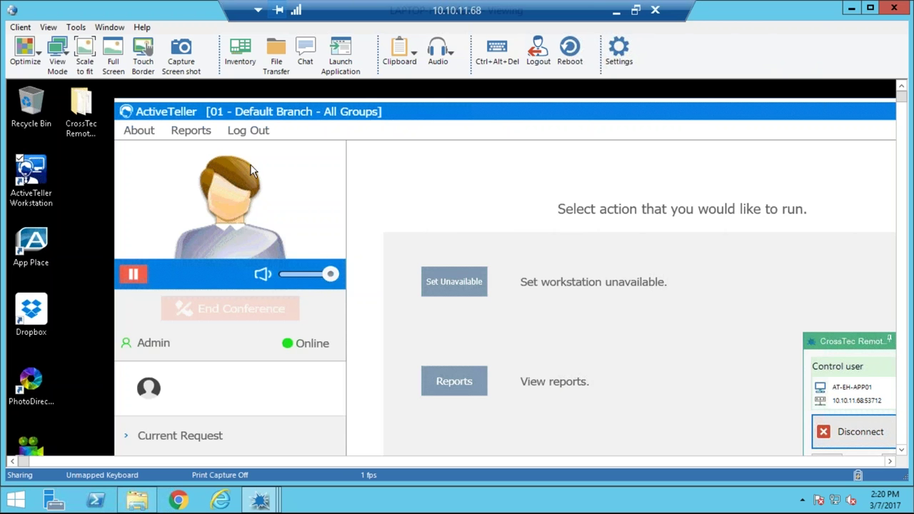
# Step: Scale the laptop viewer to fit its desktop, then bring the HYO3189V102 ATM status view forward
pyautogui.click(90, 63)
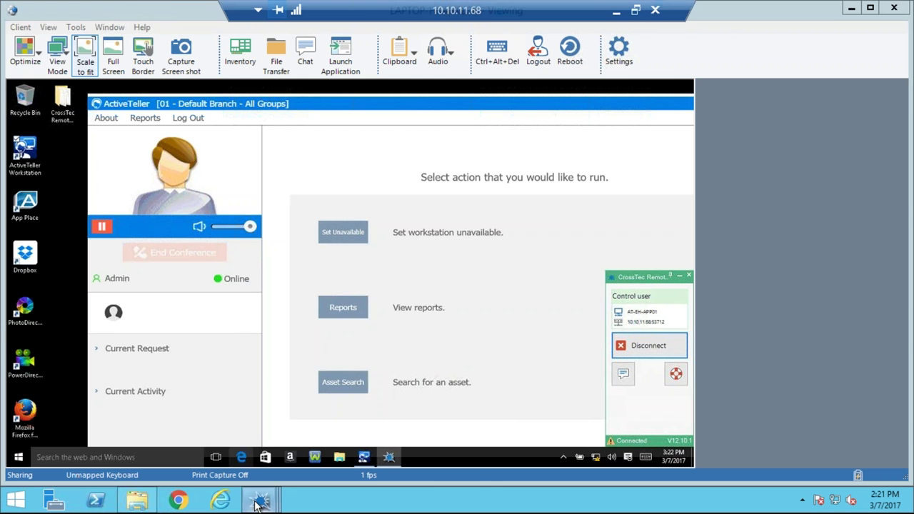
pyautogui.moveTo(260, 500)
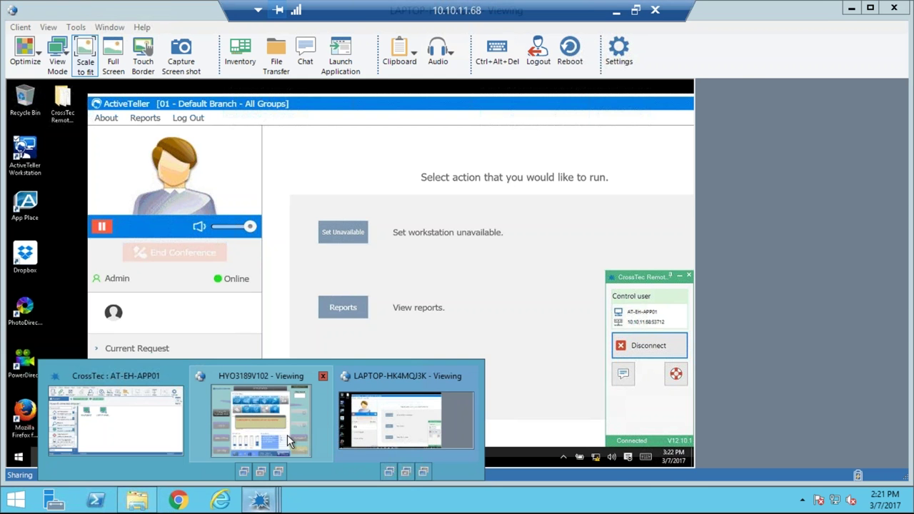
pyautogui.click(287, 435)
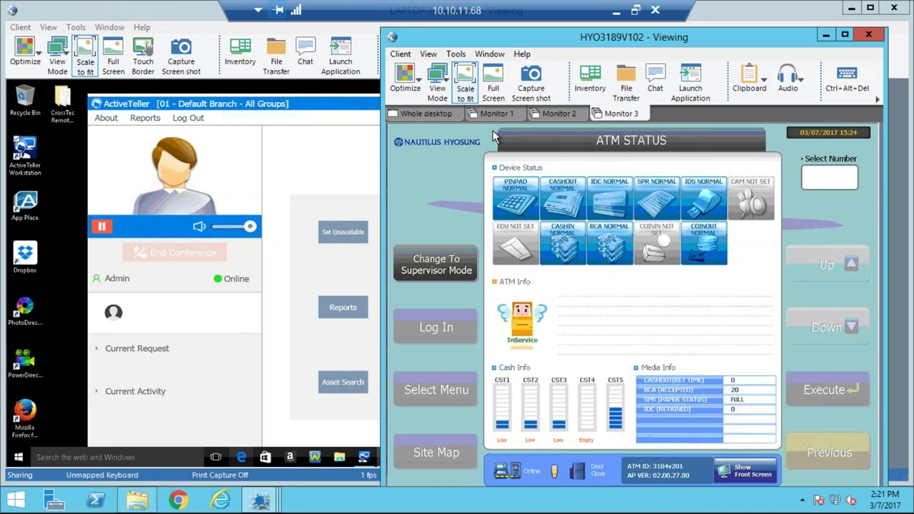
# Step: Show the ATM's Monitor 2 in a smaller restored window beside the teller laptop's view
pyautogui.click(556, 116)
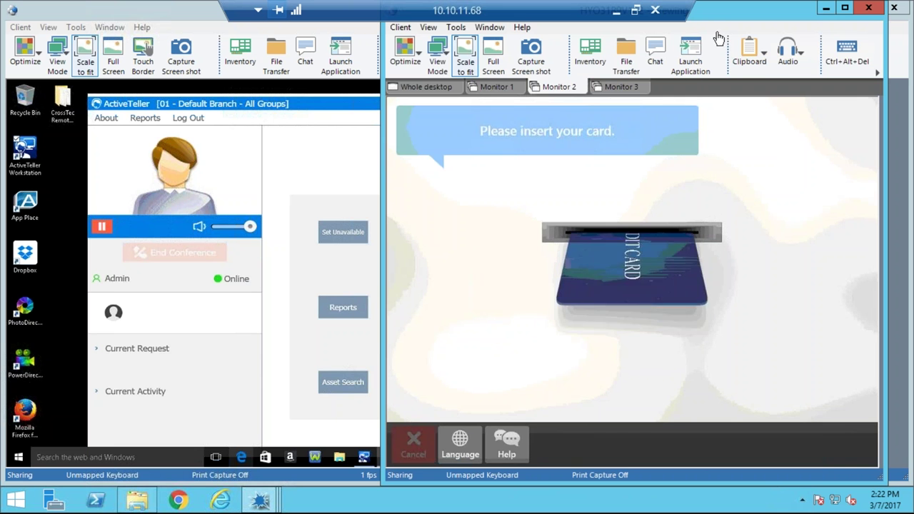
pyautogui.moveTo(725, 10); pyautogui.dragTo(645, 235)
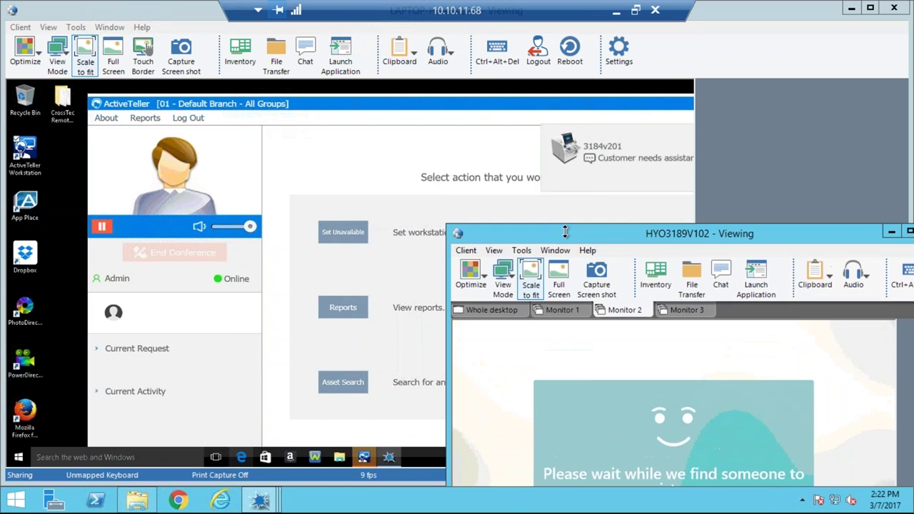
pyautogui.click(585, 185)
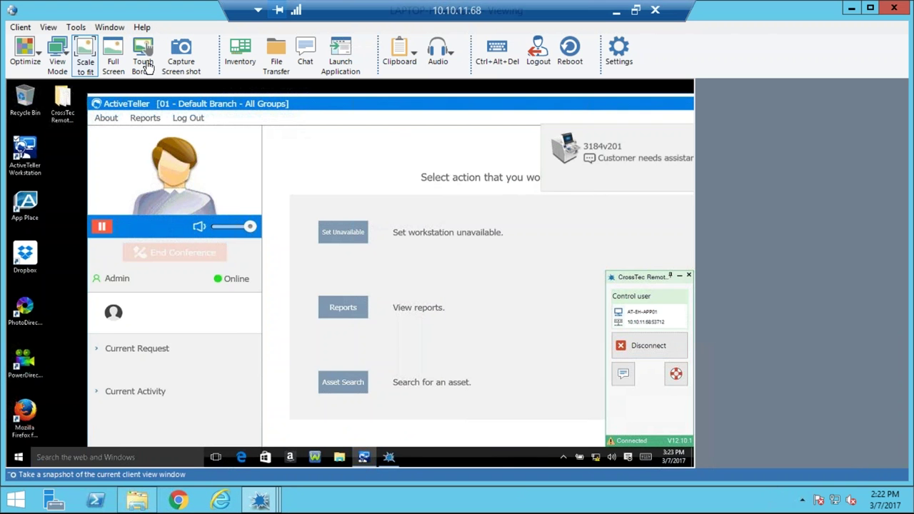
# Step: Refit the laptop desktop view and accept ATM 3184v201's customer assistance request in ActiveTeller
pyautogui.click(85, 56)
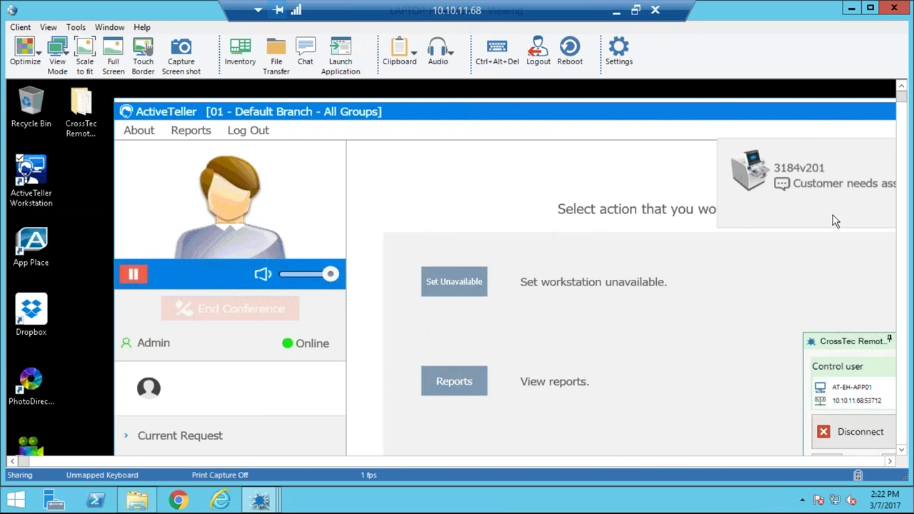
pyautogui.click(85, 55)
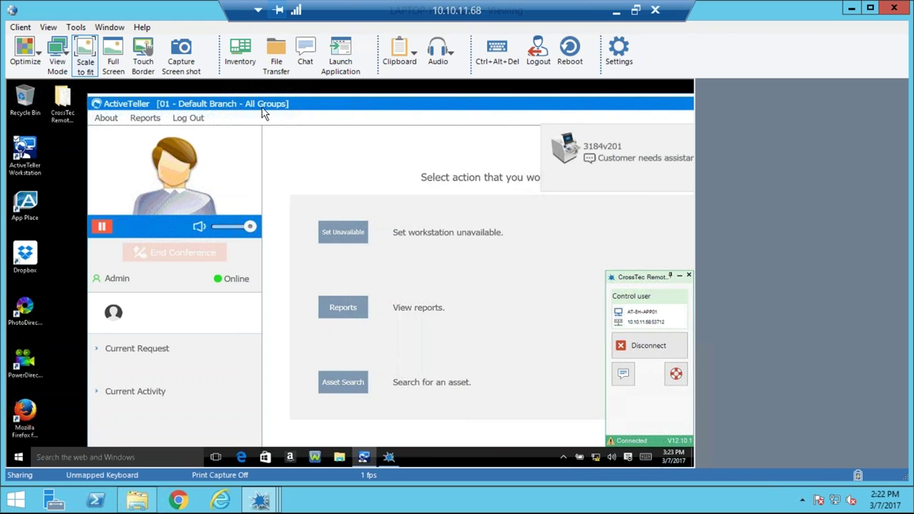
pyautogui.moveTo(241, 108); pyautogui.dragTo(173, 103)
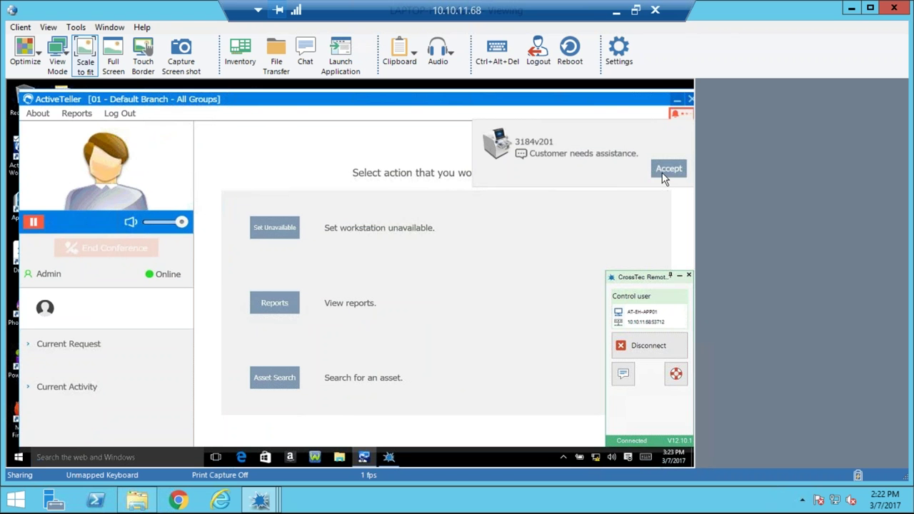
pyautogui.click(664, 172)
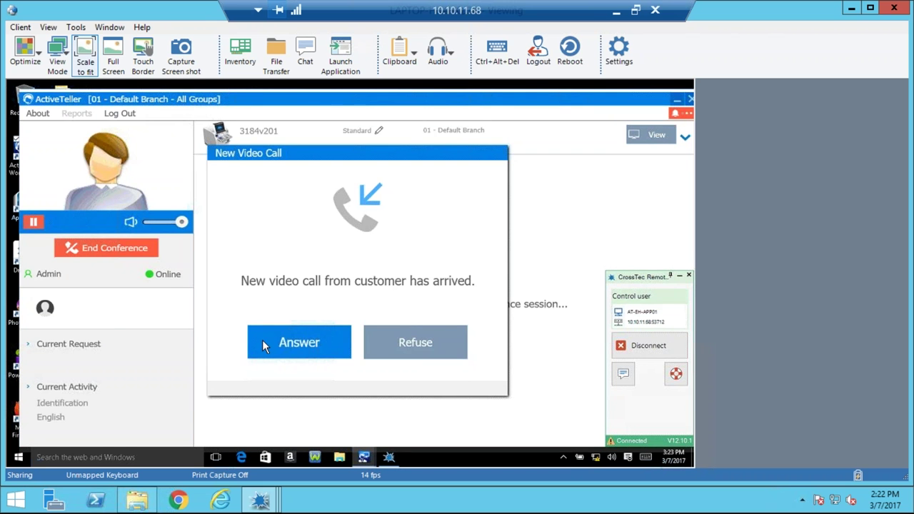
# Step: Answer the customer's video call and view the ATM's Monitor 2 waiting screen
pyautogui.click(270, 341)
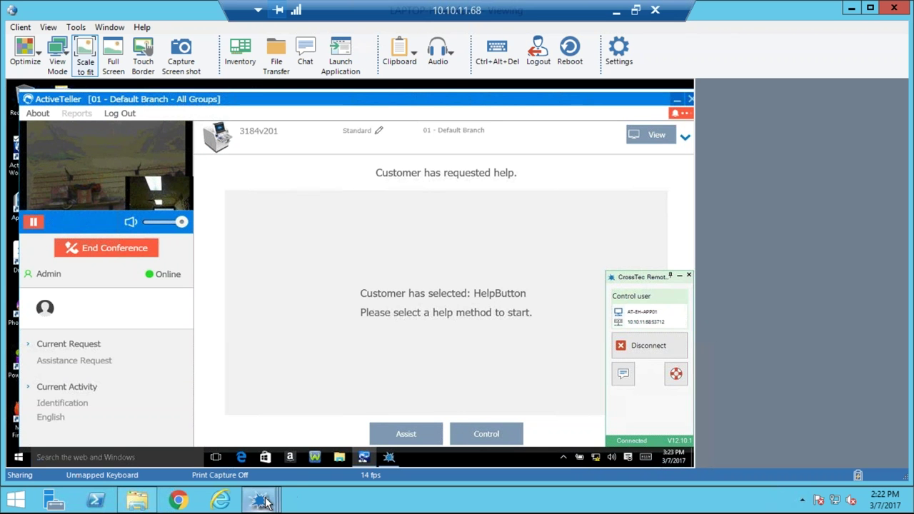
pyautogui.moveTo(263, 502)
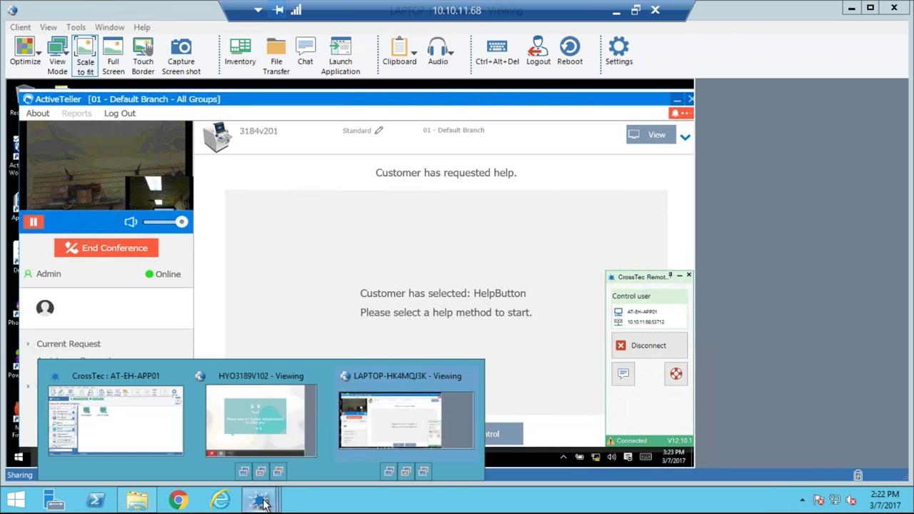
pyautogui.click(306, 439)
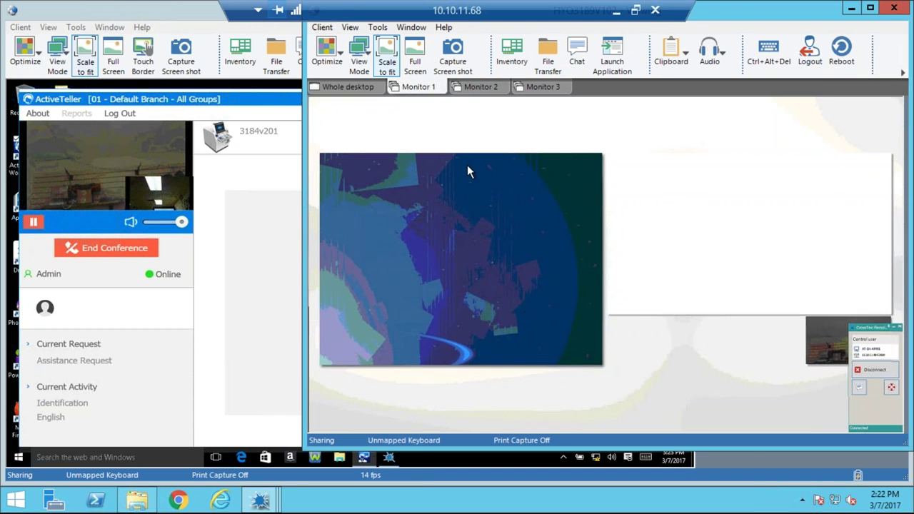
pyautogui.click(473, 96)
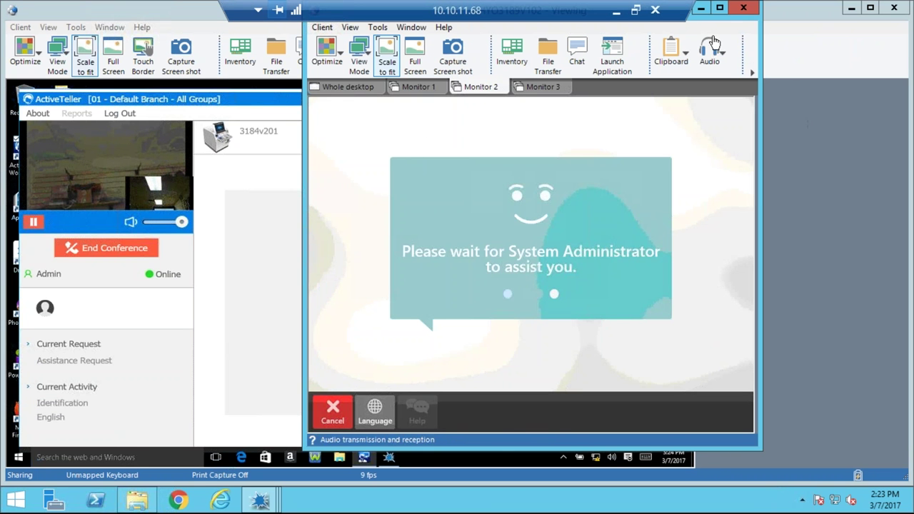
# Step: Move the ATM viewer aside and request ending the video conference
pyautogui.moveTo(711, 14); pyautogui.dragTo(805, 50)
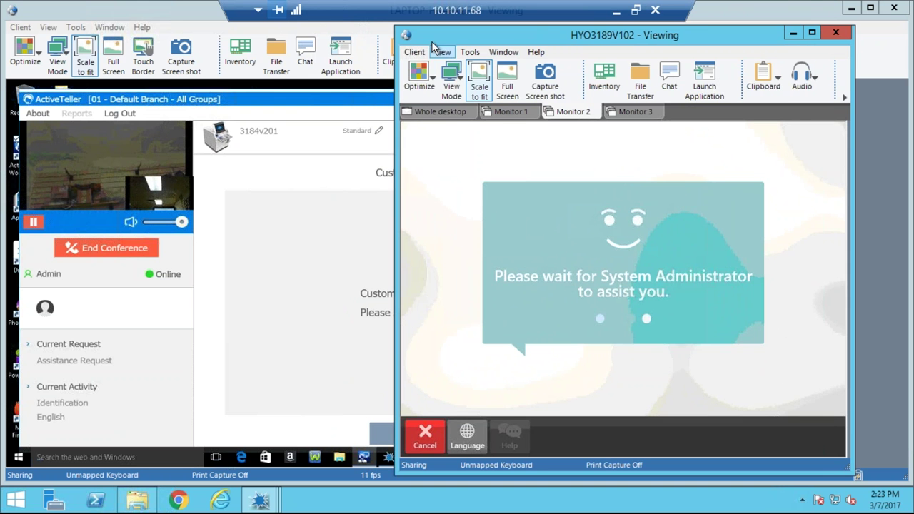
pyautogui.moveTo(417, 44); pyautogui.dragTo(463, 63)
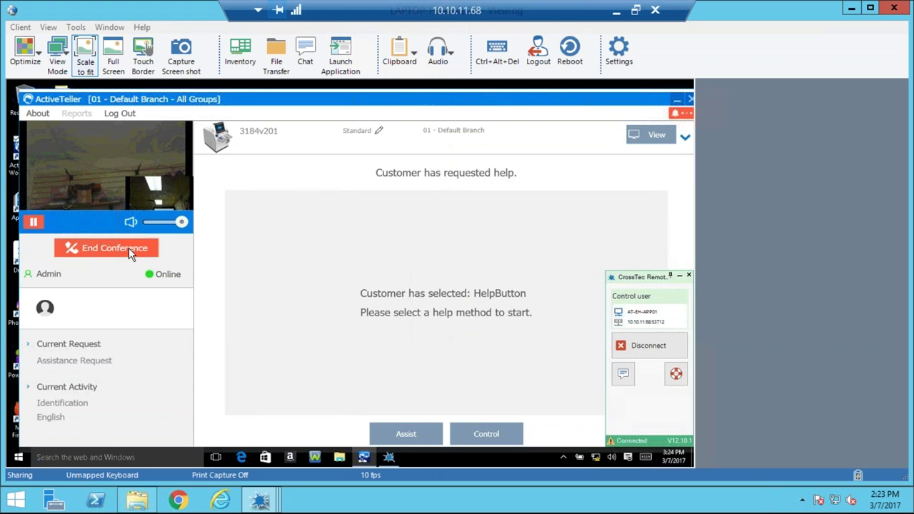
pyautogui.click(128, 248)
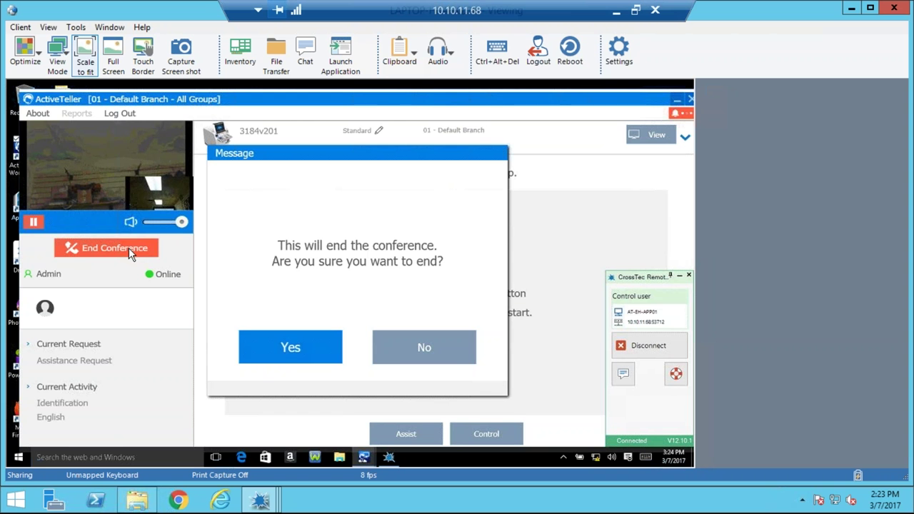
# Step: Confirm Yes to end the video conference with ATM 3184v201
pyautogui.click(288, 348)
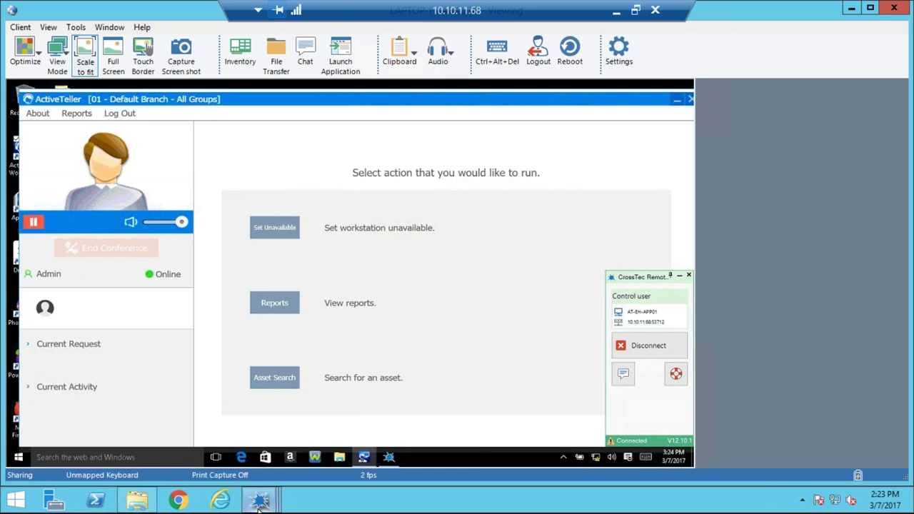
# Step: Reposition the HYO3189V102 viewer, then bring the LAPTOP viewer's ActiveTeller action menu to the front
pyautogui.moveTo(261, 504)
pyautogui.click(291, 453)
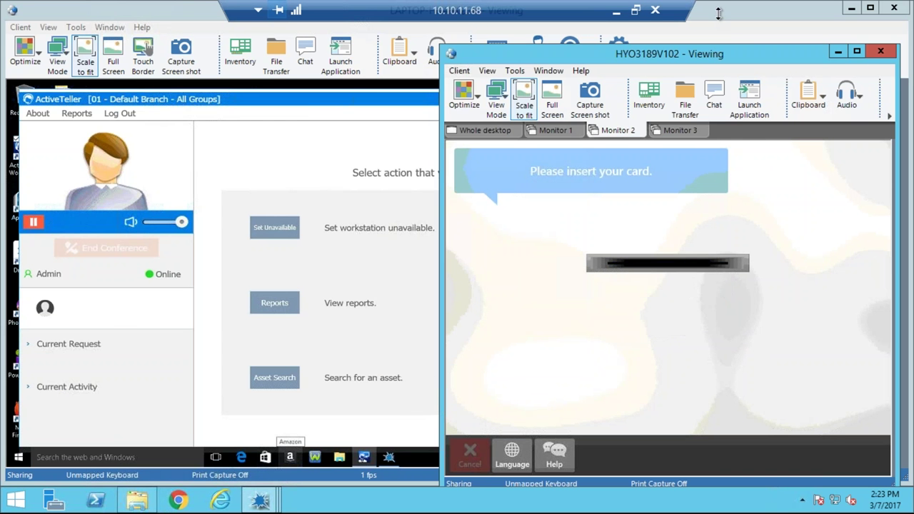
pyautogui.moveTo(725, 56); pyautogui.dragTo(749, 26)
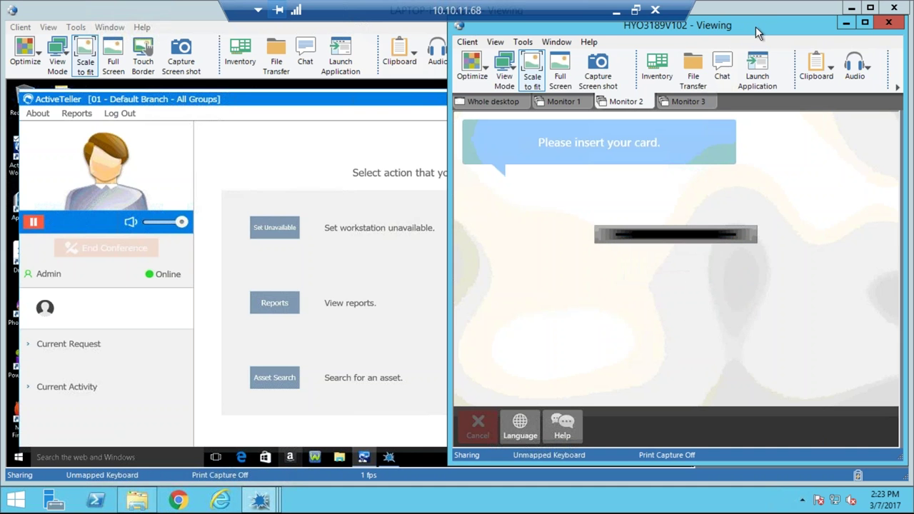
pyautogui.moveTo(758, 33); pyautogui.dragTo(716, 43)
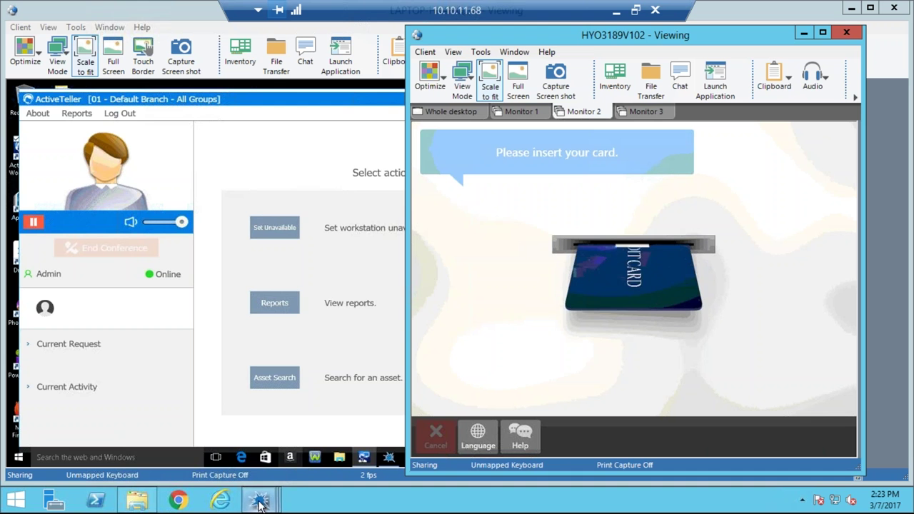
pyautogui.moveTo(258, 504)
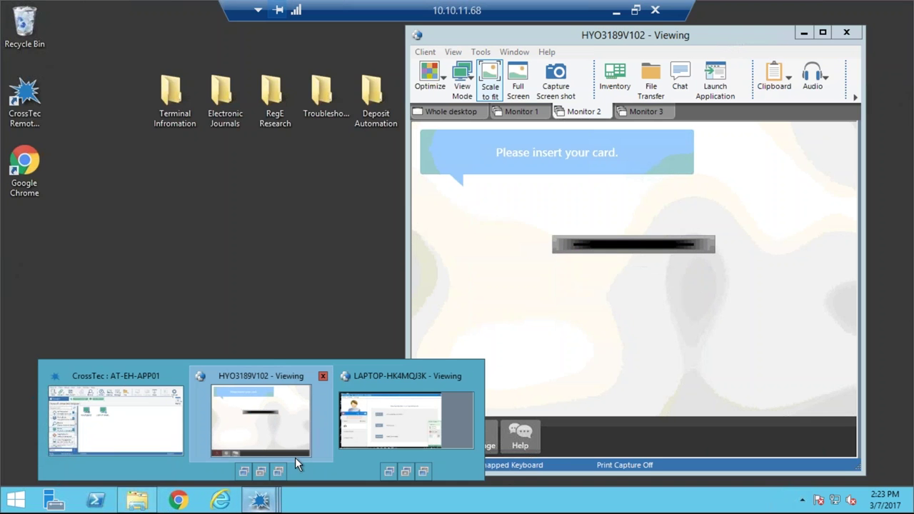
pyautogui.click(295, 451)
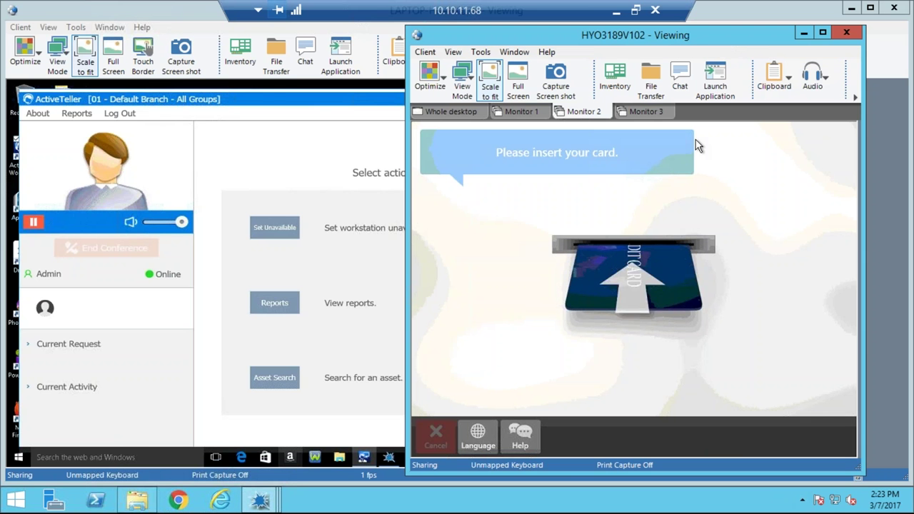
pyautogui.click(269, 89)
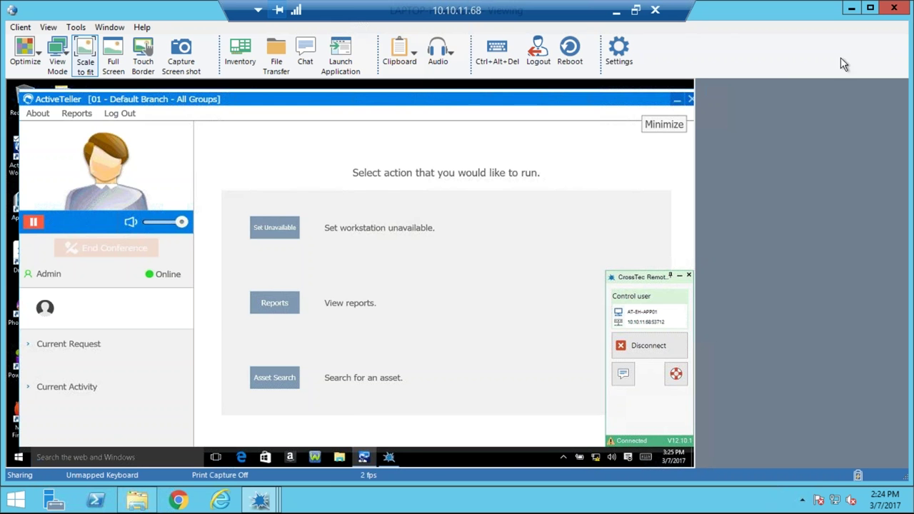
# Step: Close the LAPTOP viewer and show the ATM's Monitor 3 ATM STATUS page reporting InService
pyautogui.click(894, 8)
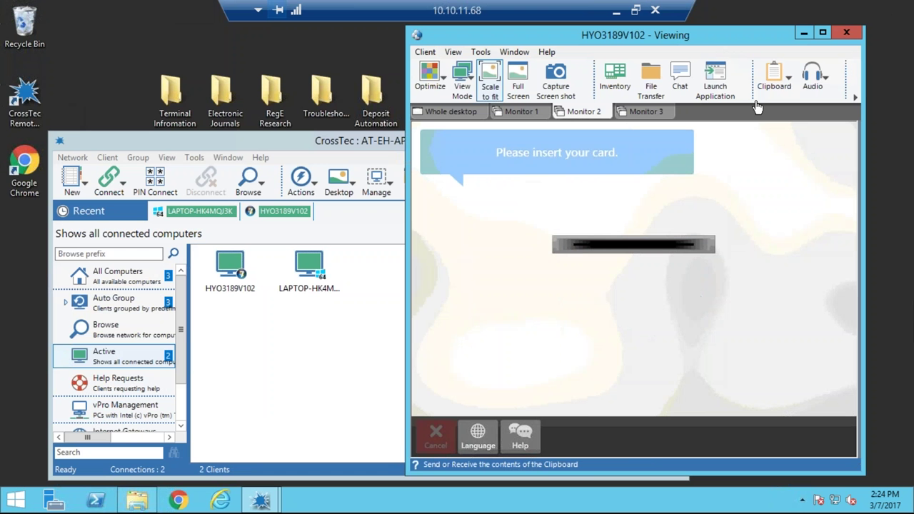
pyautogui.moveTo(725, 38)
pyautogui.mouseDown()
pyautogui.moveTo(691, 43)
pyautogui.moveTo(721, 33)
pyautogui.mouseUp()
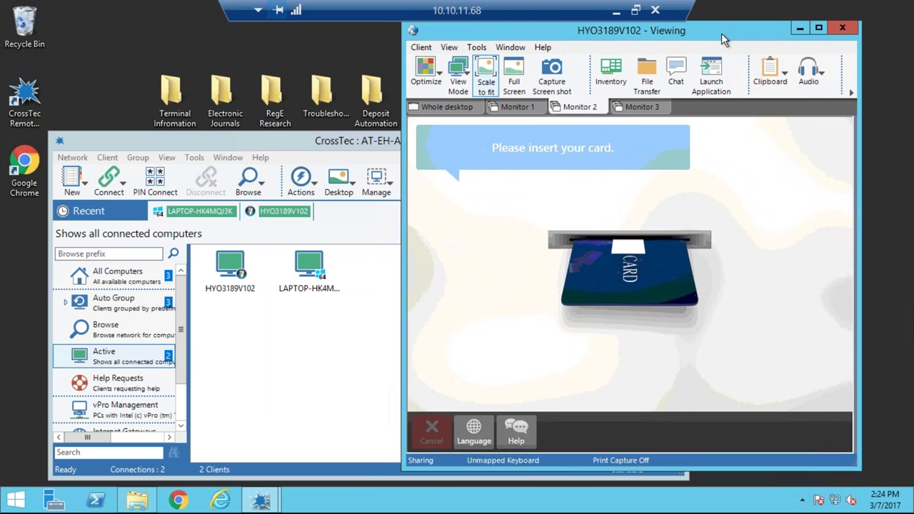
pyautogui.click(631, 109)
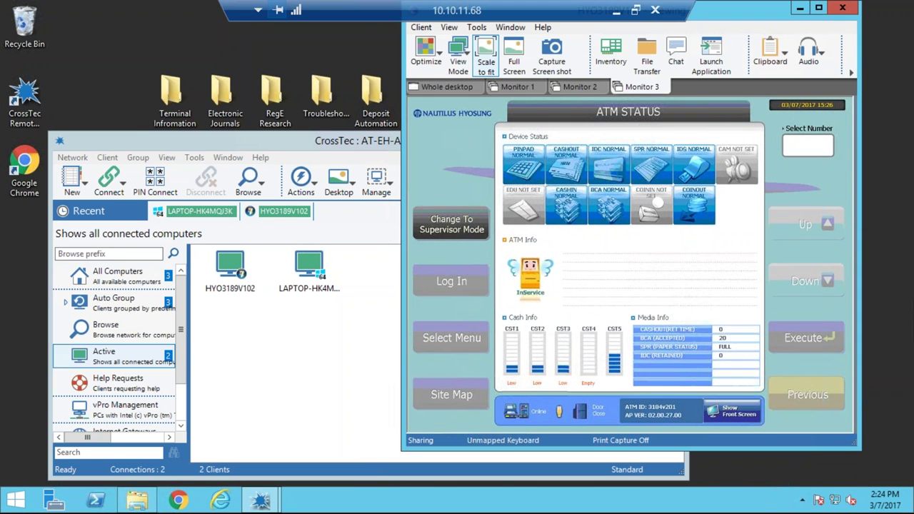
pyautogui.moveTo(719, 20); pyautogui.dragTo(717, 43)
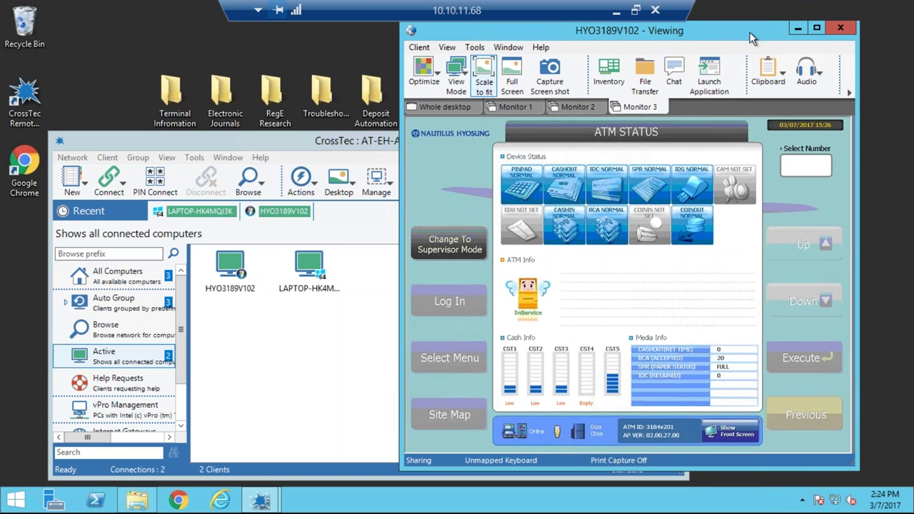
pyautogui.moveTo(750, 32); pyautogui.dragTo(736, 40)
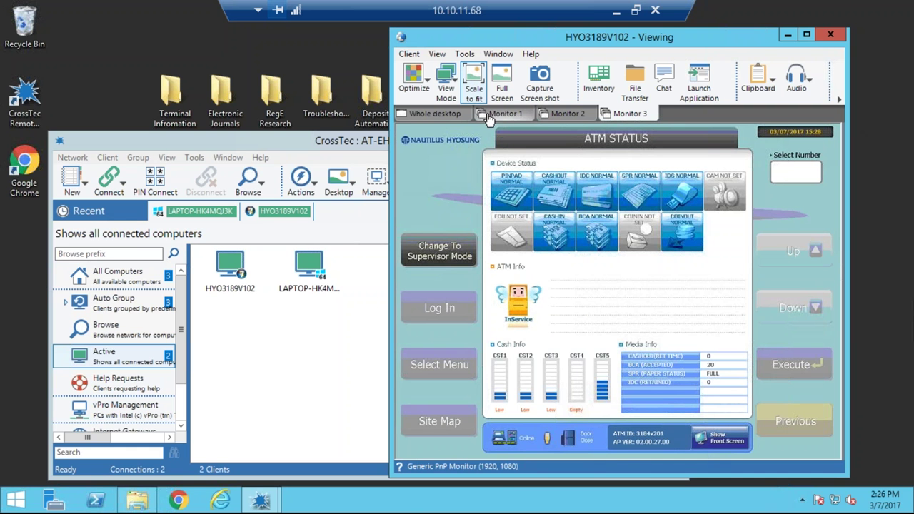
pyautogui.click(457, 115)
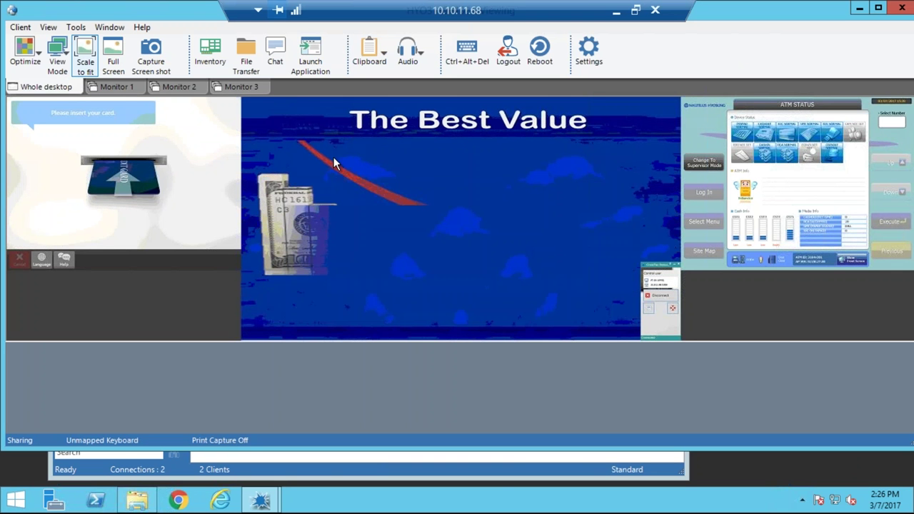
pyautogui.moveTo(213, 100)
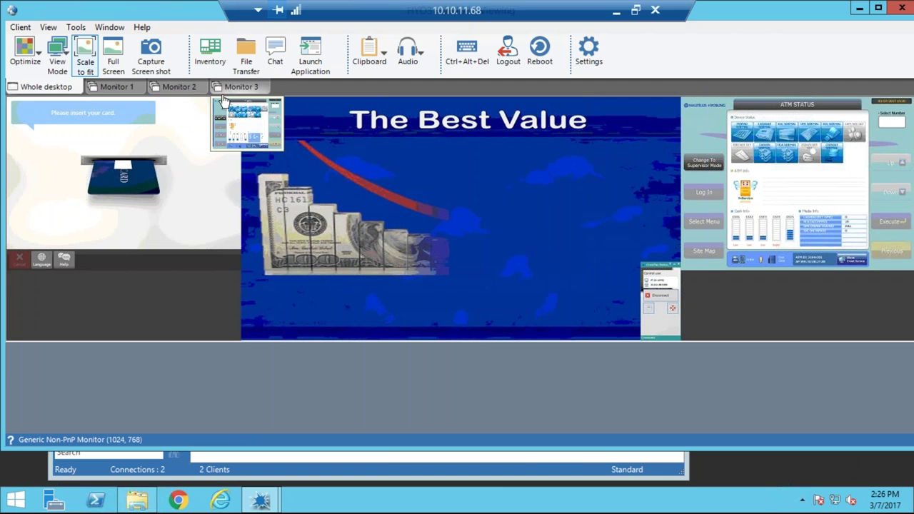
pyautogui.click(178, 87)
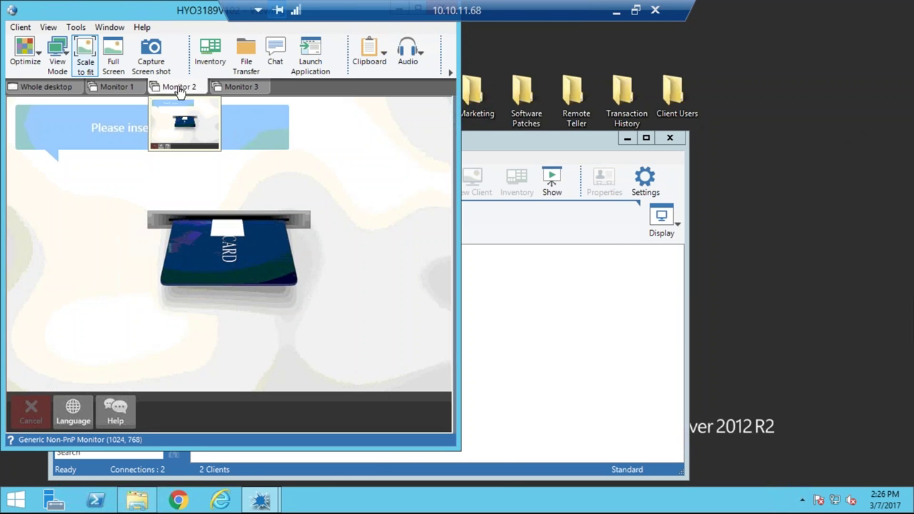
pyautogui.click(125, 87)
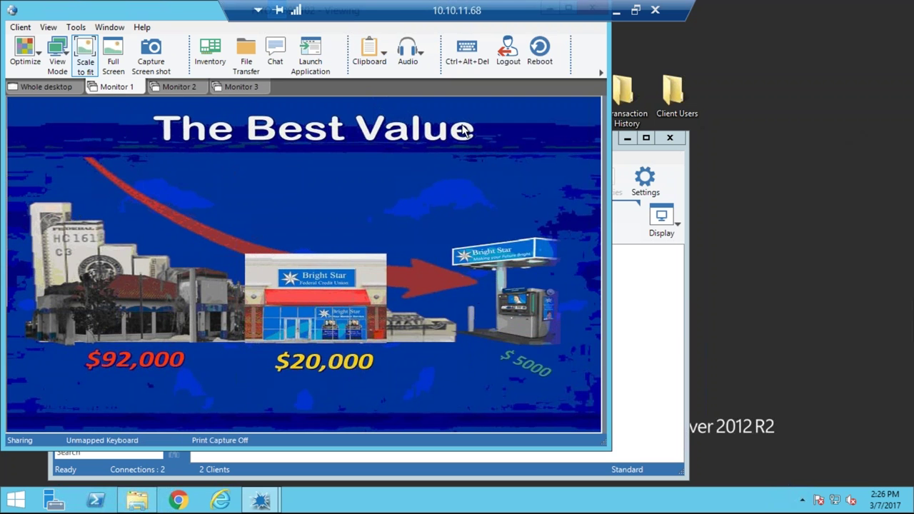
pyautogui.click(179, 86)
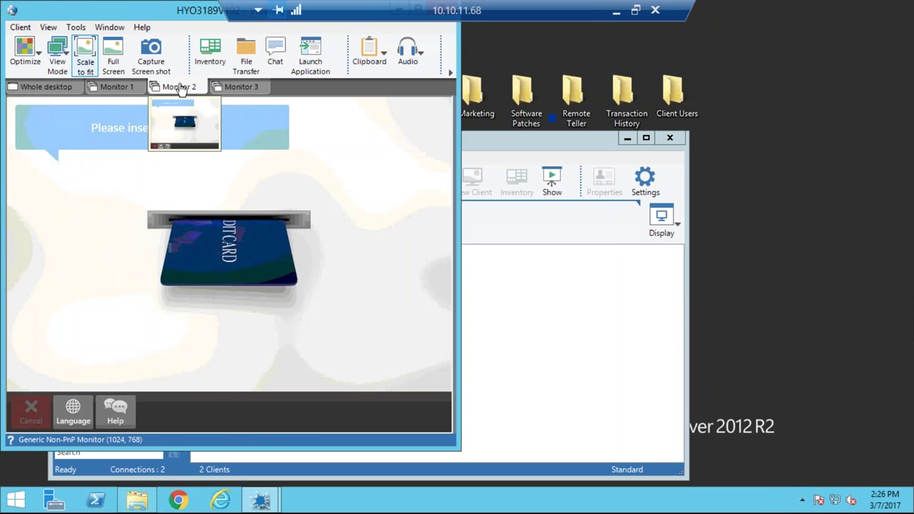
pyautogui.click(236, 88)
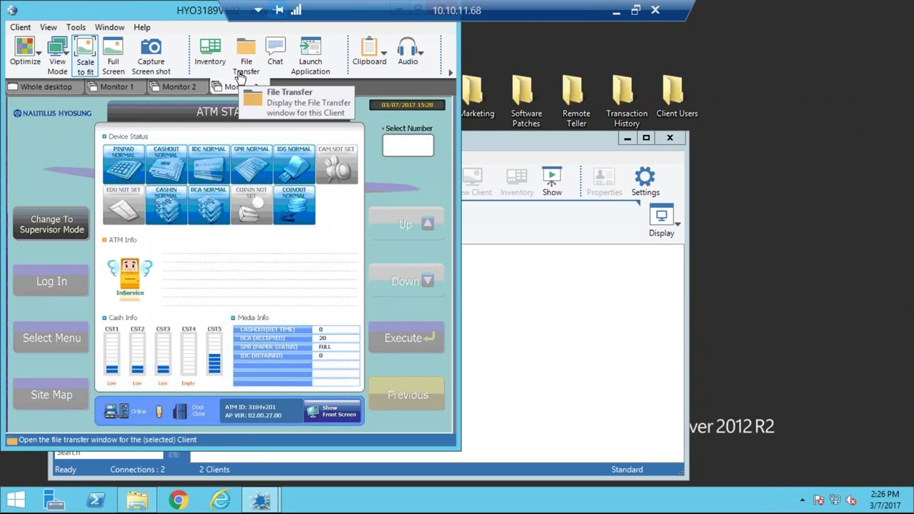
pyautogui.click(240, 77)
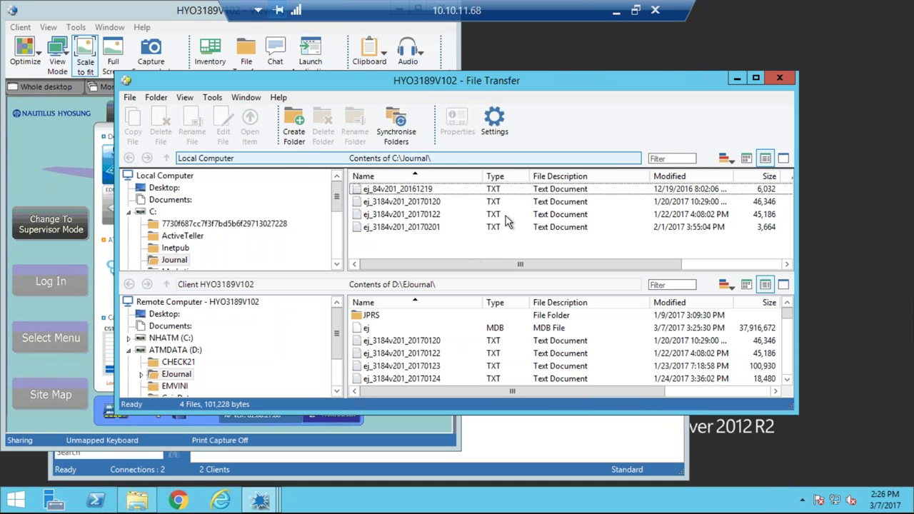
pyautogui.click(778, 80)
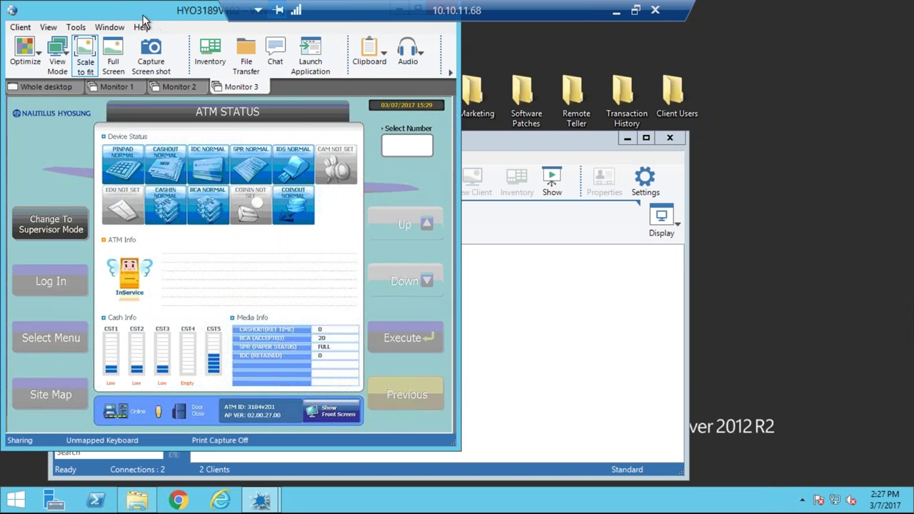
# Step: Move the HYO3189V102 viewer aside and bring the AT-EH-APP01 console listing both clients forward
pyautogui.moveTo(142, 16); pyautogui.dragTo(178, 40)
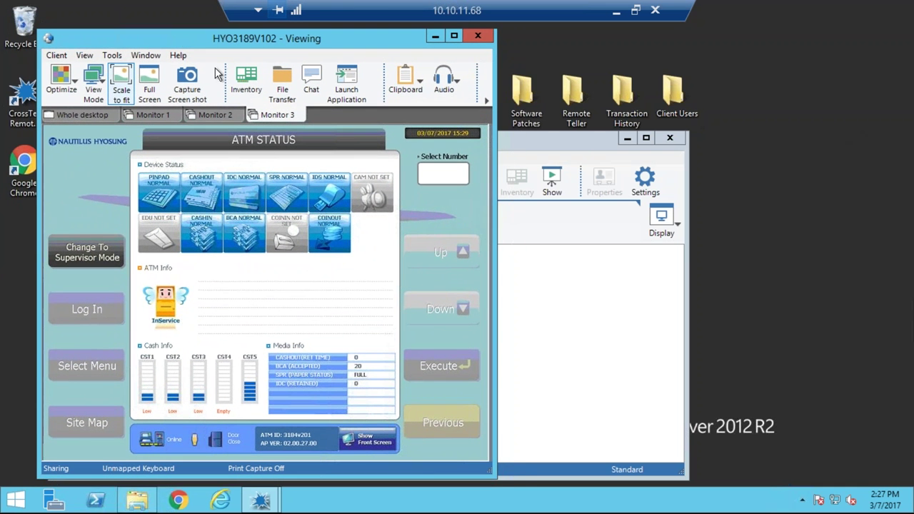
pyautogui.click(579, 145)
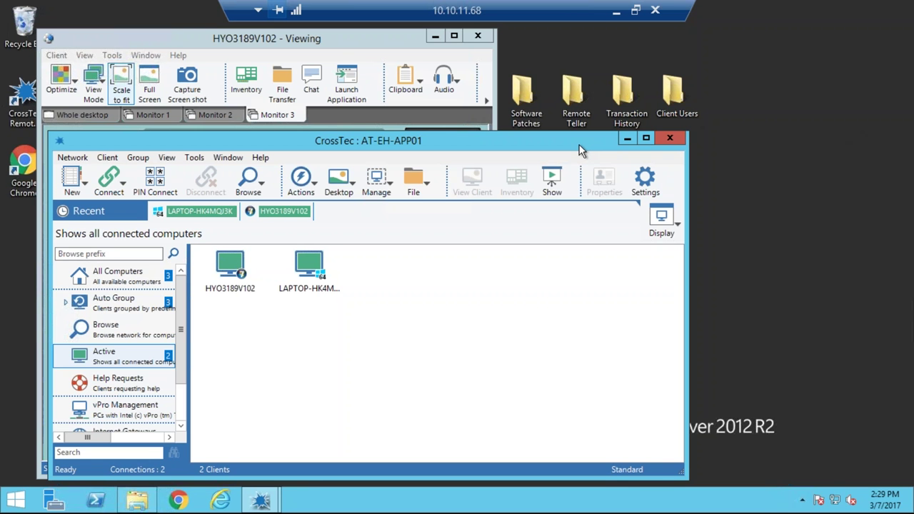
pyautogui.click(230, 267)
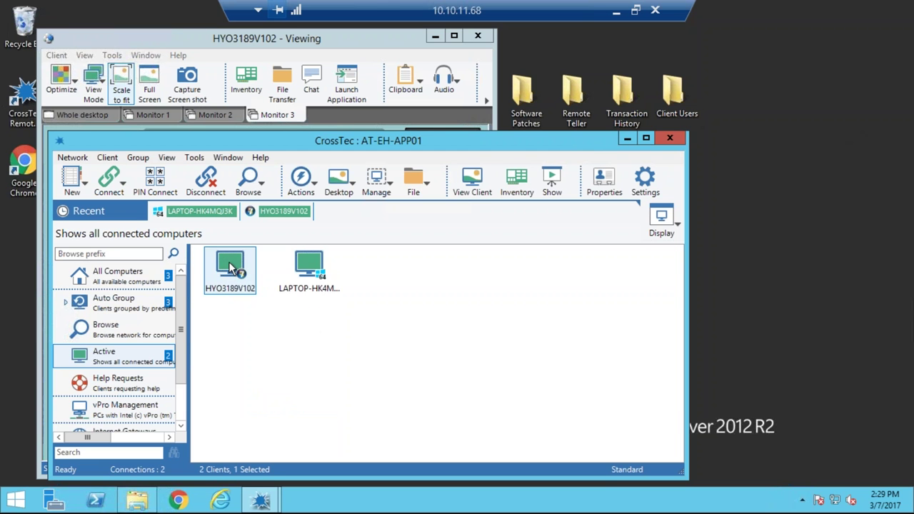
pyautogui.click(210, 214)
pyautogui.click(210, 214)
pyautogui.moveTo(299, 148); pyautogui.dragTo(449, 174)
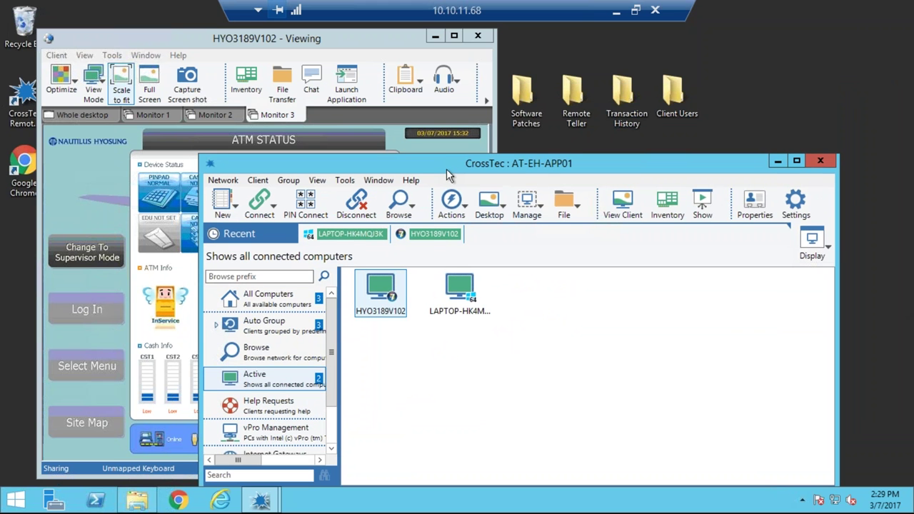